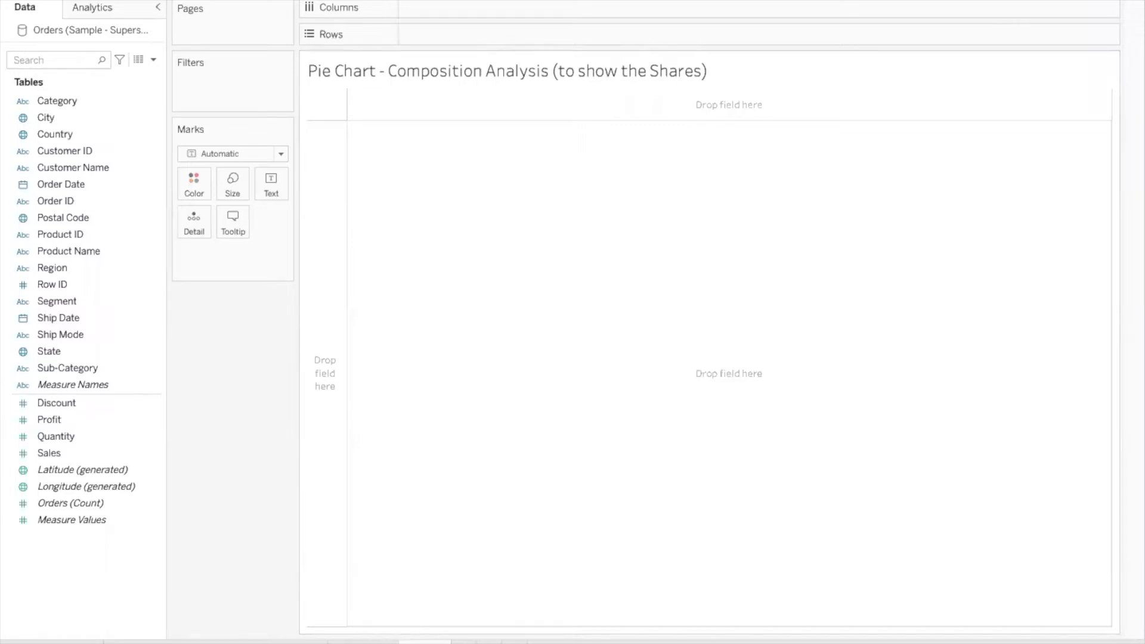
# Step: Create a pie chart showing Profit by Region from the chart suggestions
pyautogui.click(1109, 1)
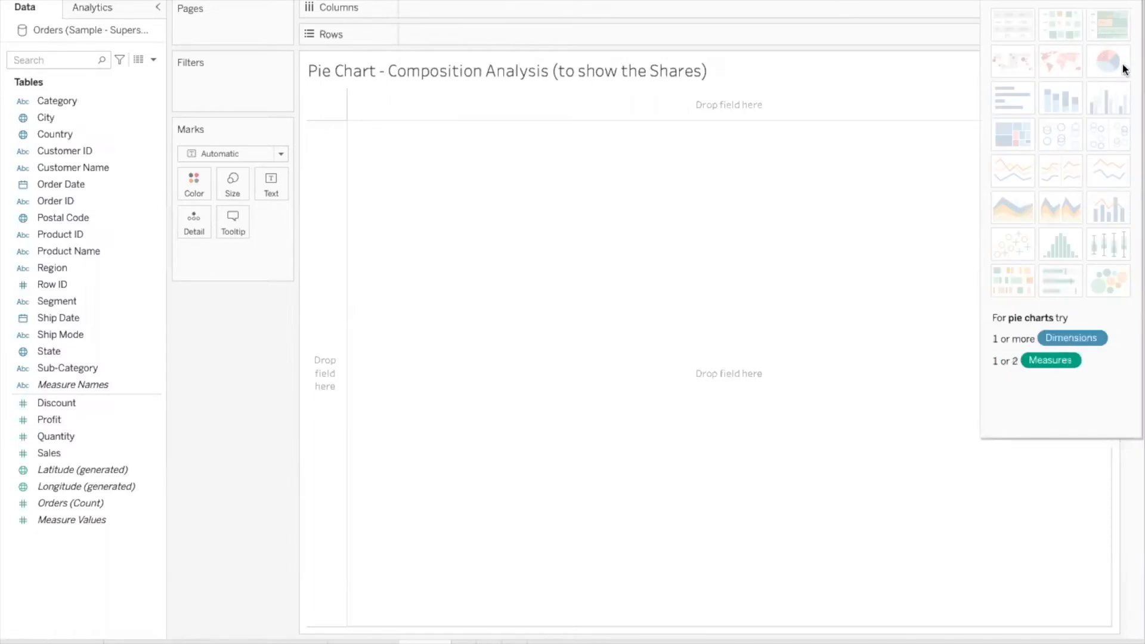
pyautogui.click(93, 268)
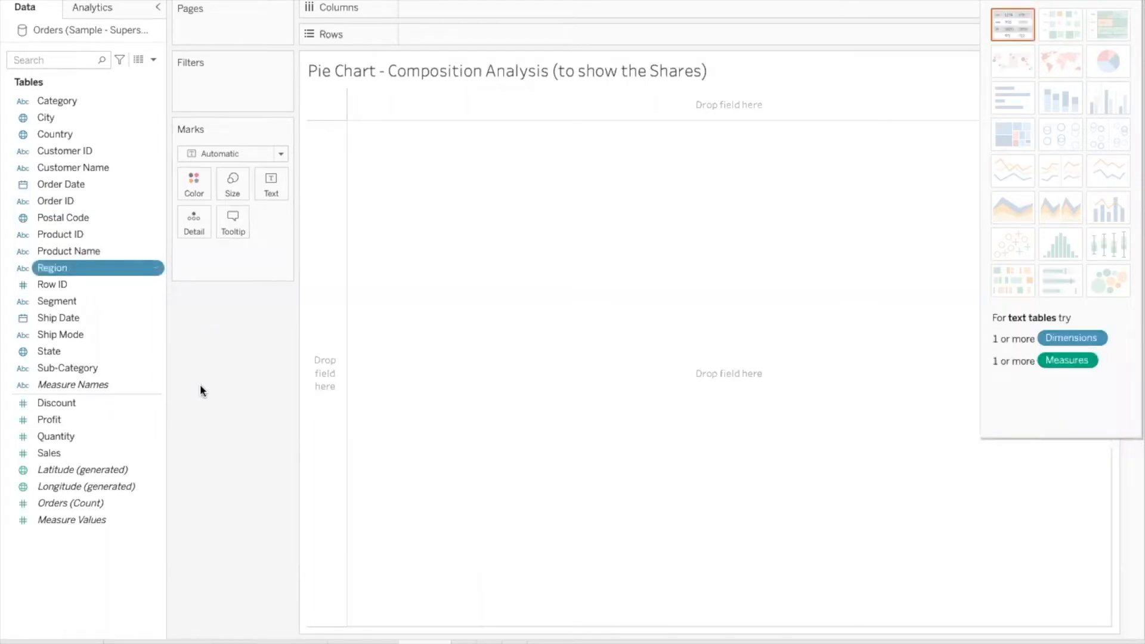
pyautogui.keyDown('ctrl'); pyautogui.click(101, 420); pyautogui.keyUp('ctrl')
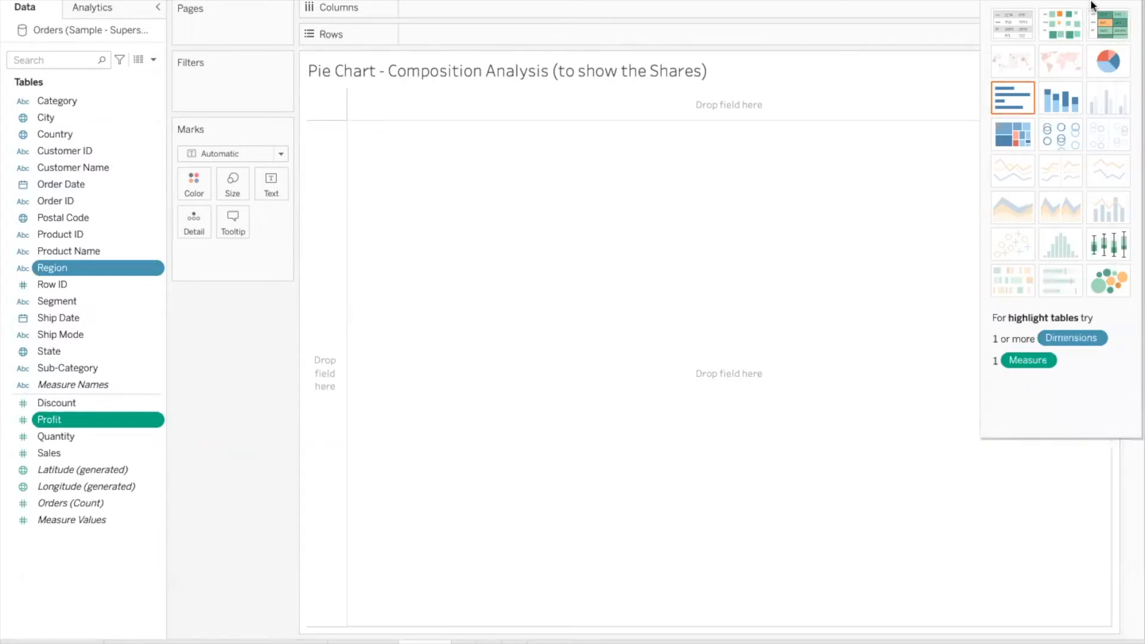
pyautogui.click(1101, 64)
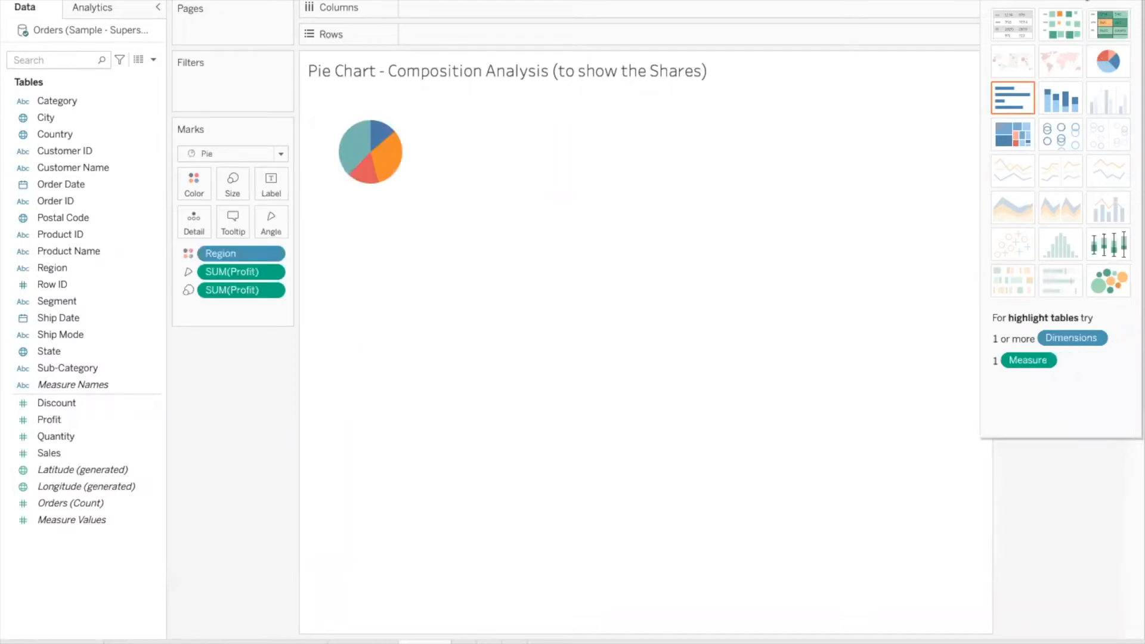
pyautogui.hotkey('ctrl', '1')
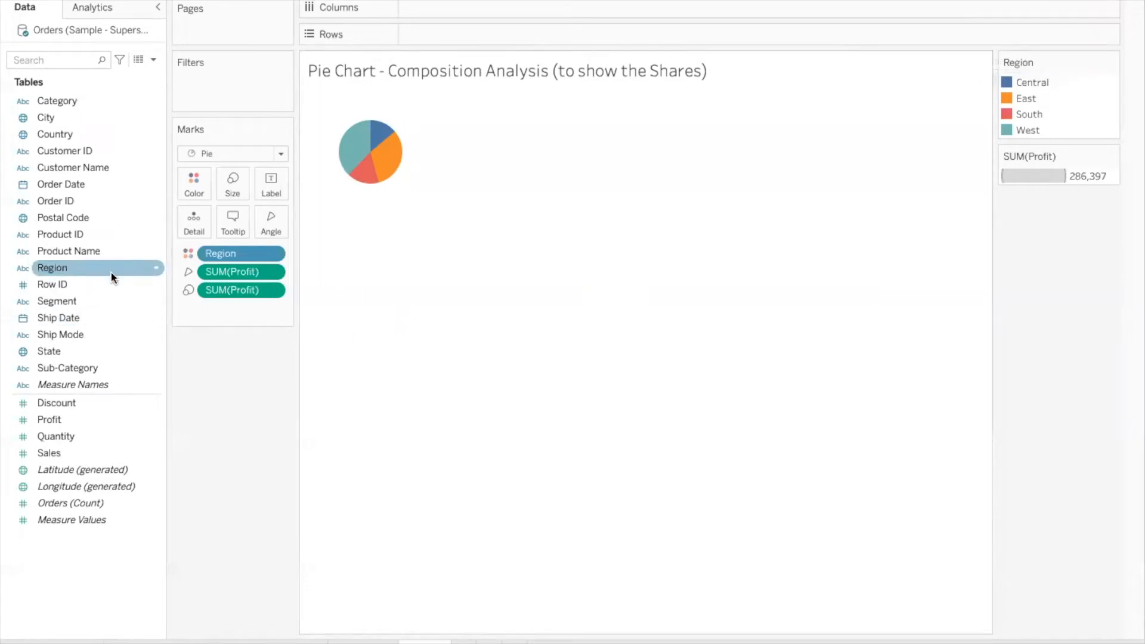
pyautogui.keyDown('ctrl'); pyautogui.click(98, 419); pyautogui.keyUp('ctrl')
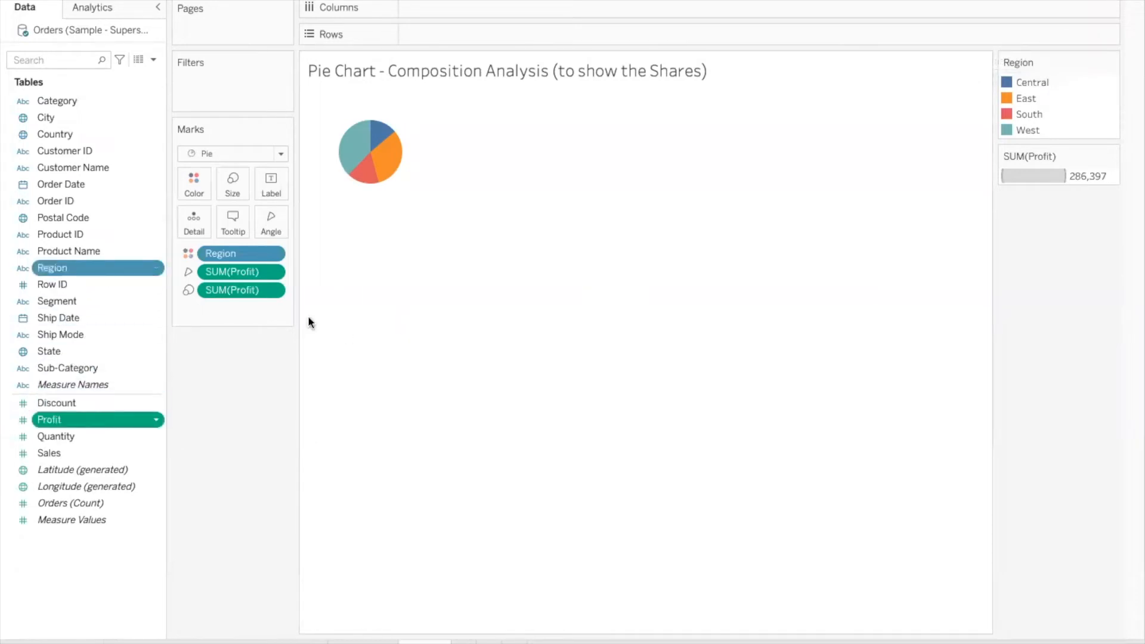
pyautogui.hotkey('ctrl', '1')
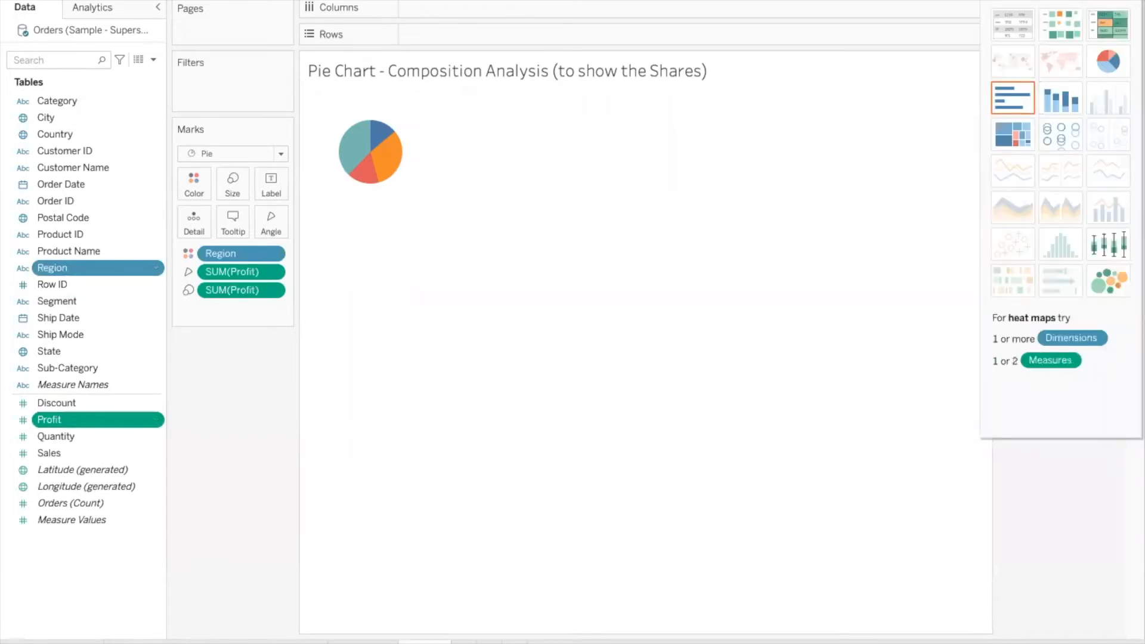
pyautogui.click(567, 253)
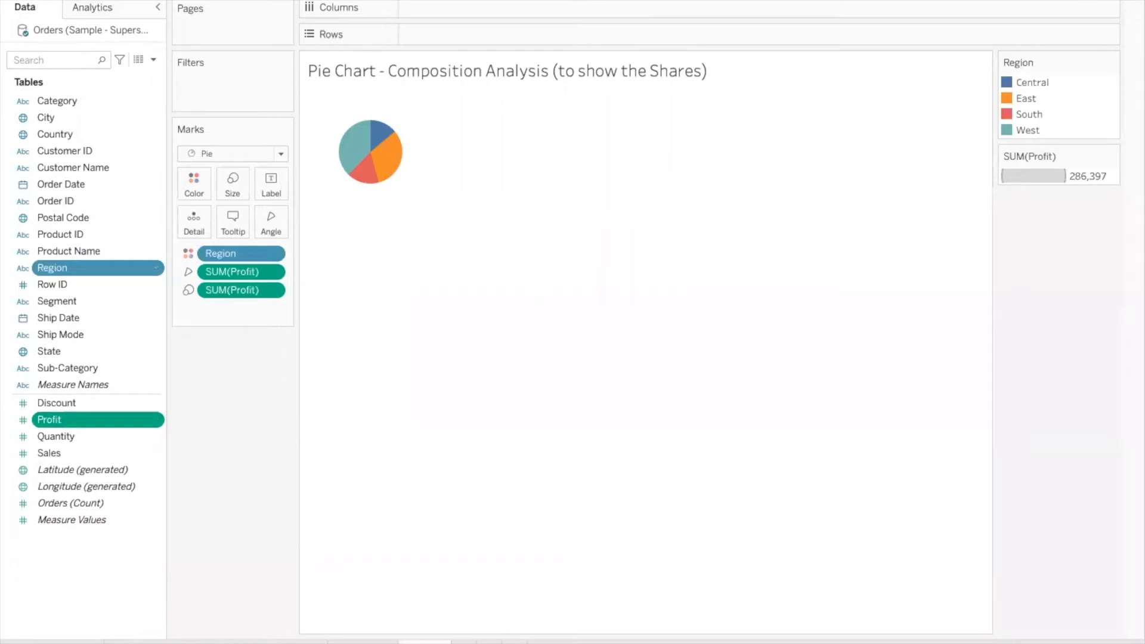
# Step: Set the worksheet's fit to Entire View so the pie chart fills the canvas
pyautogui.click(598, 1)
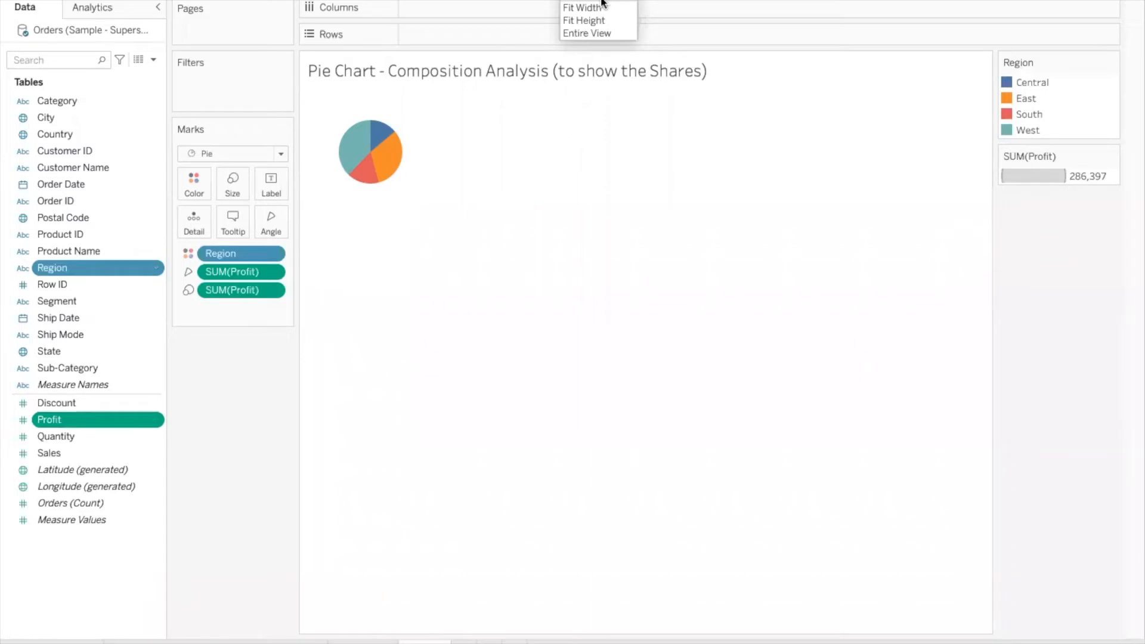
pyautogui.click(609, 34)
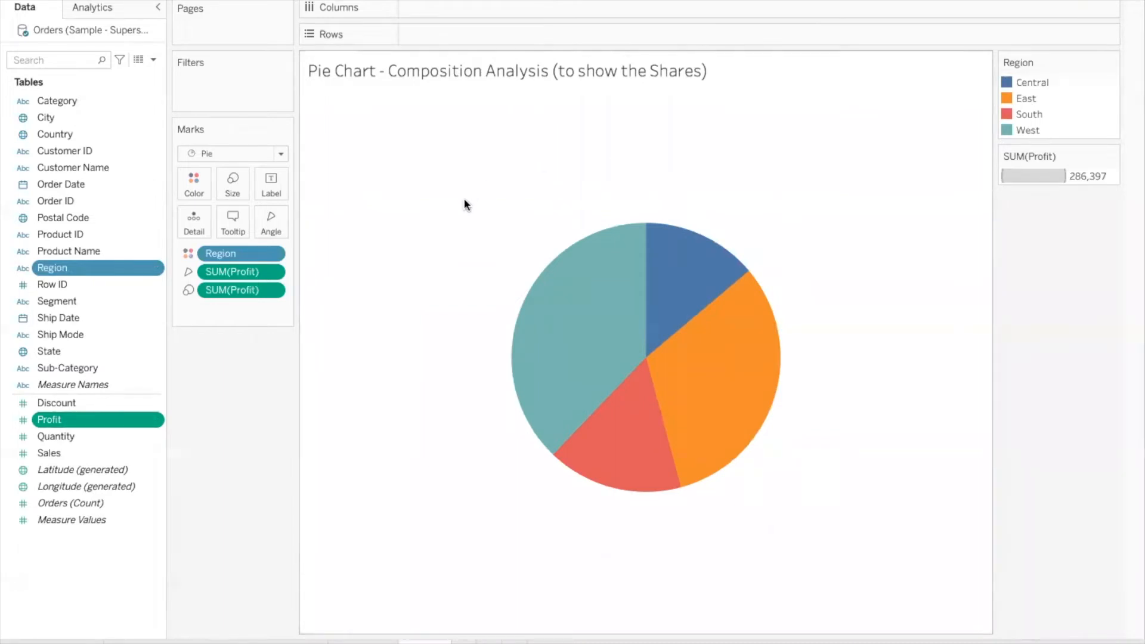
# Step: Highlight the Central, East, South and West regions one after another, inspect their slices' profit, and clear the highlight
pyautogui.click(1032, 84)
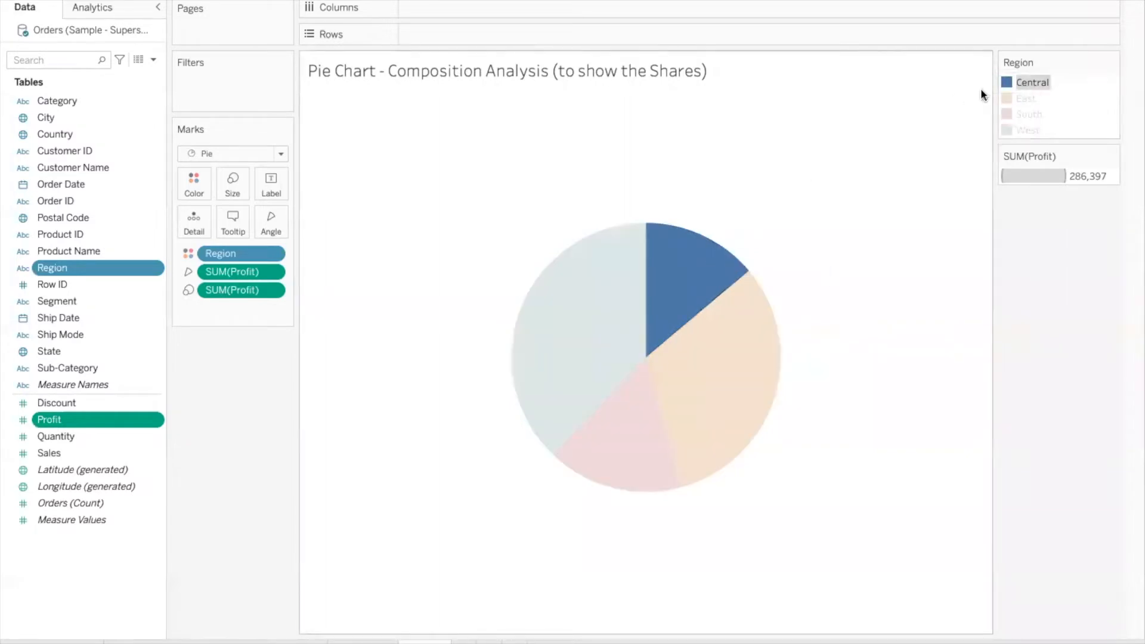
pyautogui.moveTo(1021, 79)
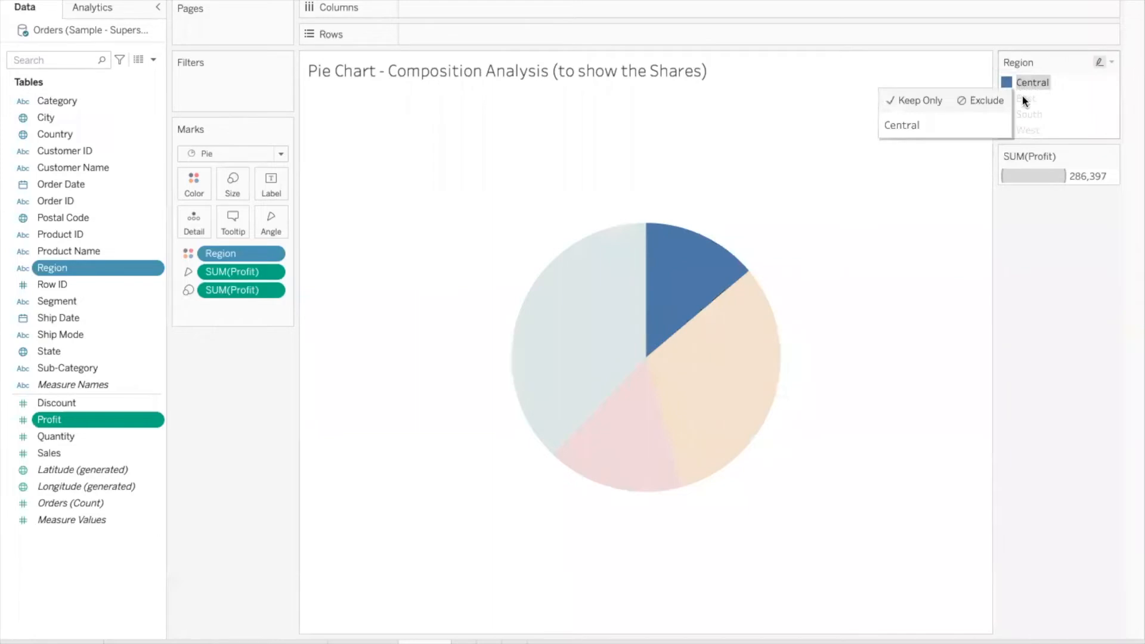
pyautogui.click(1023, 97)
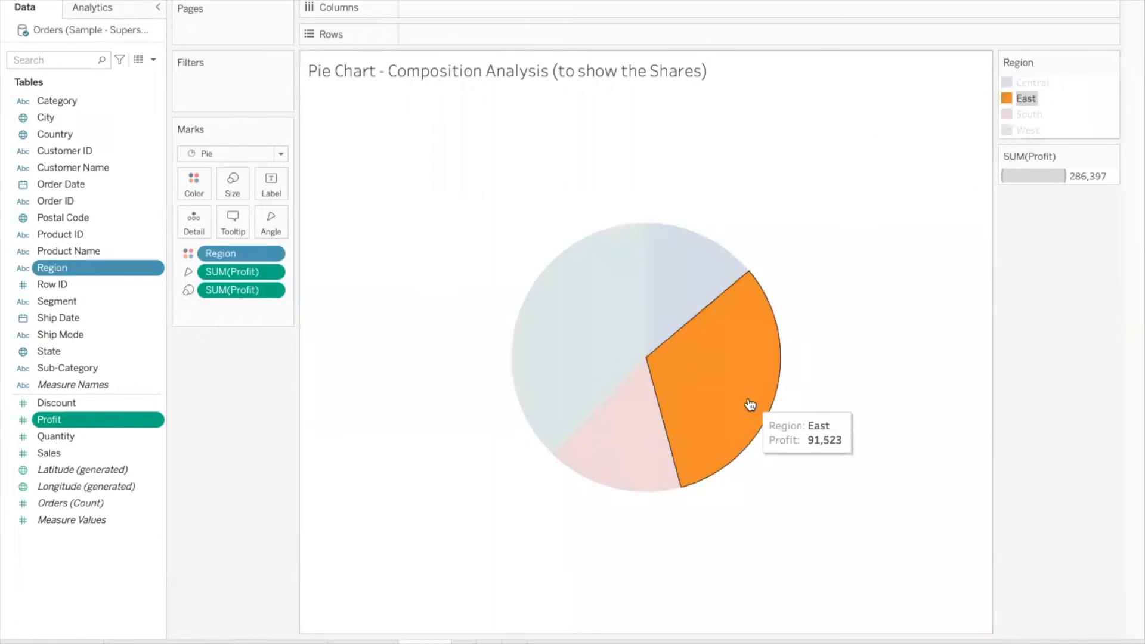
pyautogui.click(1028, 114)
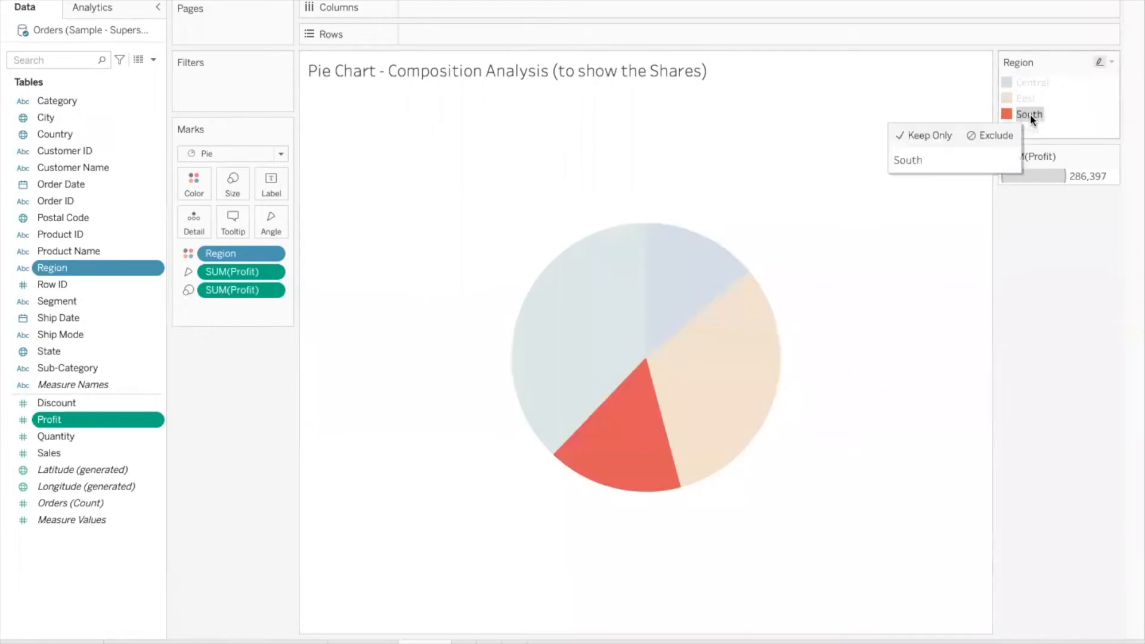
pyautogui.moveTo(634, 473)
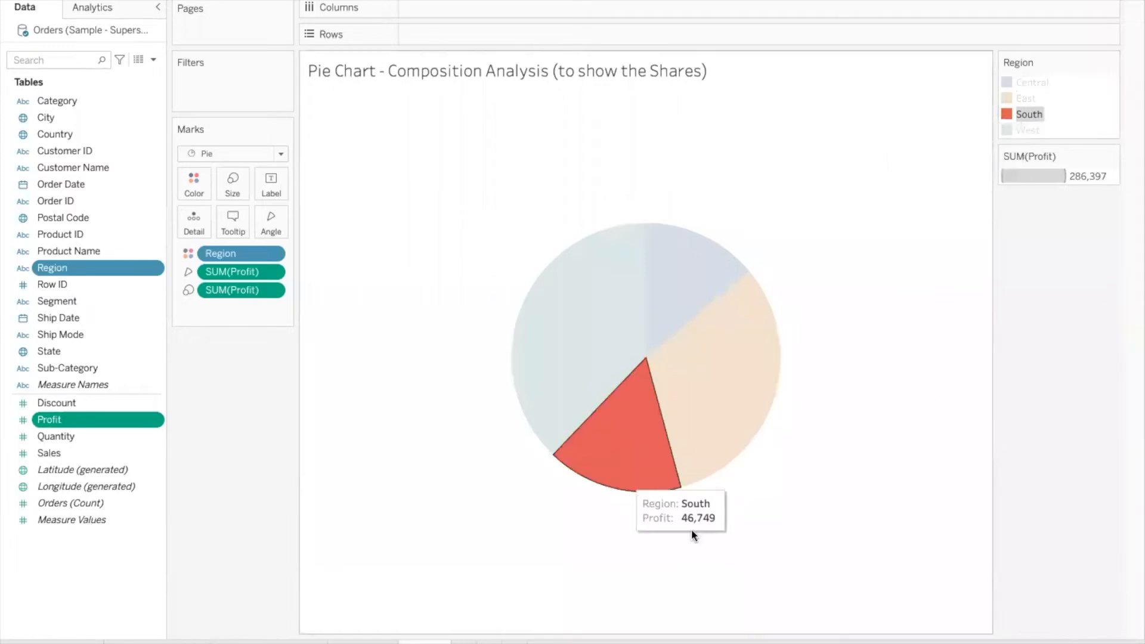
pyautogui.click(1023, 129)
pyautogui.moveTo(562, 342)
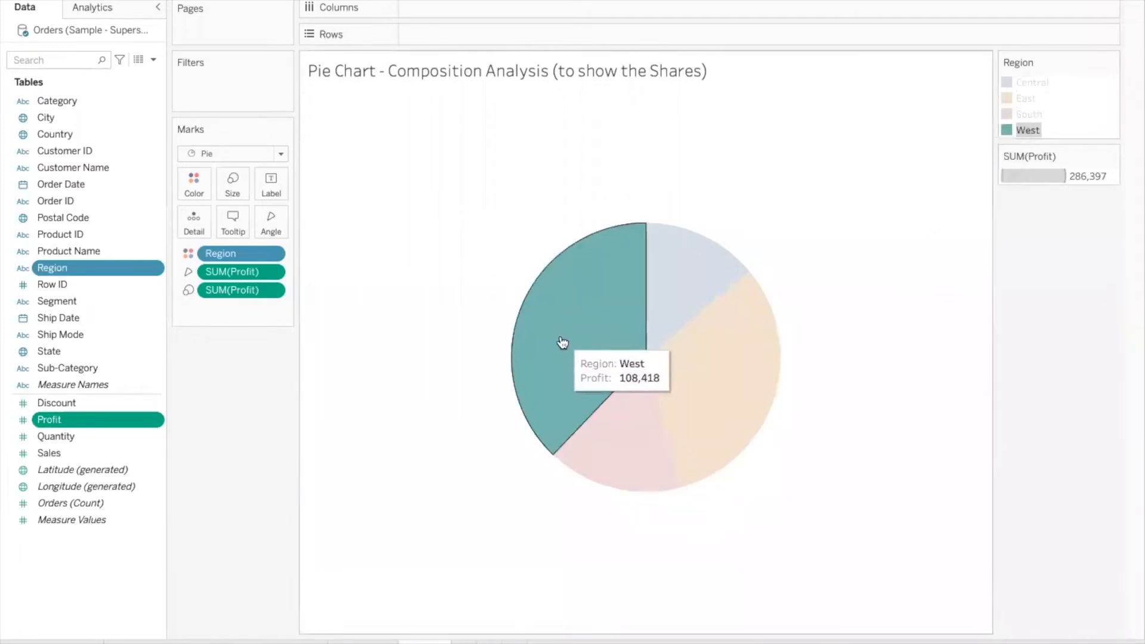
pyautogui.click(403, 394)
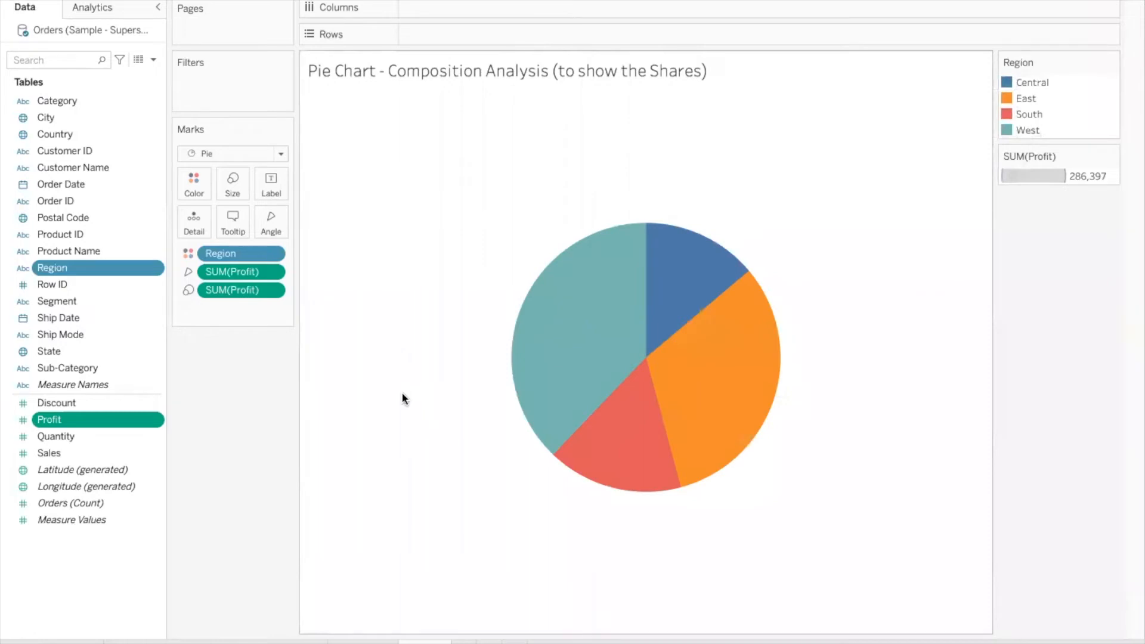
pyautogui.moveTo(536, 310)
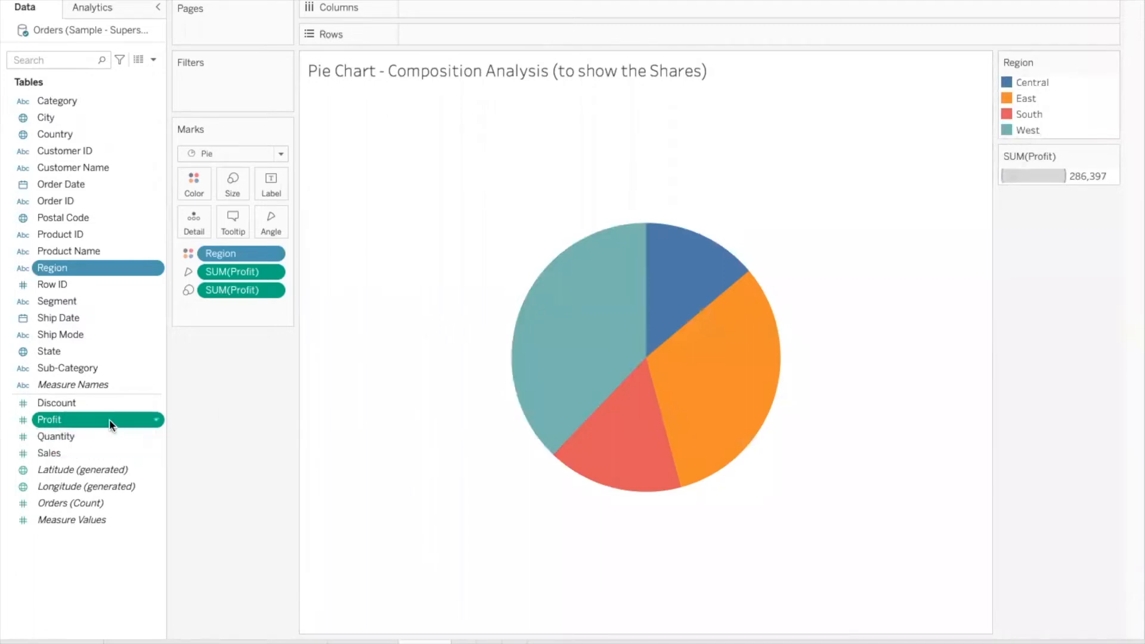
# Step: Label each pie slice with its Region name and its summed Profit
pyautogui.moveTo(51, 274); pyautogui.dragTo(266, 189)
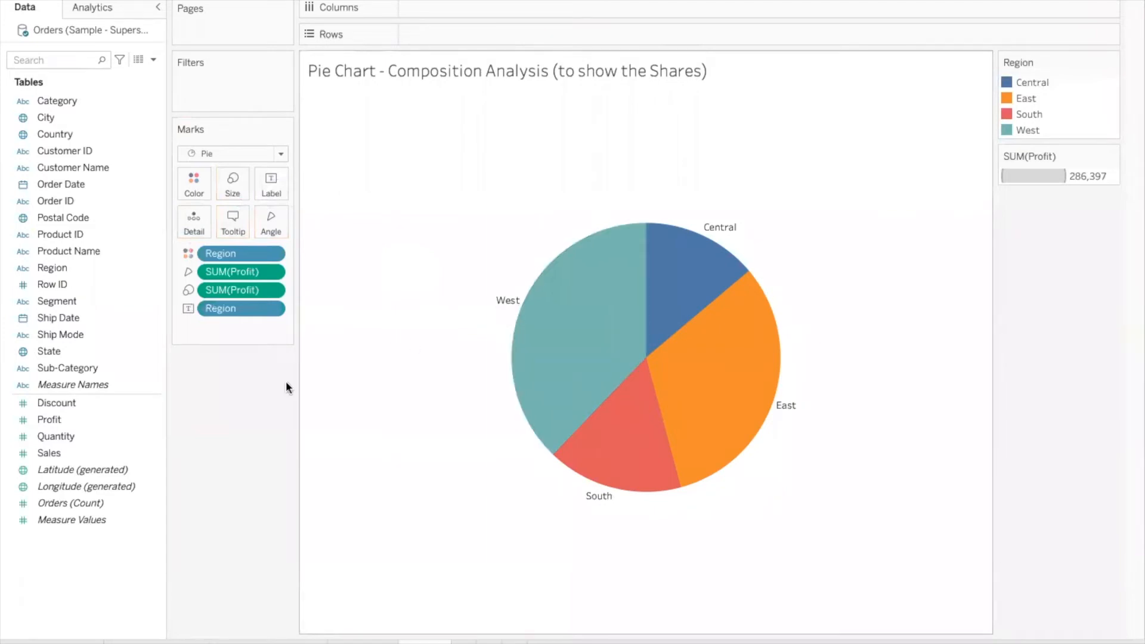
pyautogui.click(65, 419)
pyautogui.moveTo(65, 419); pyautogui.dragTo(268, 186)
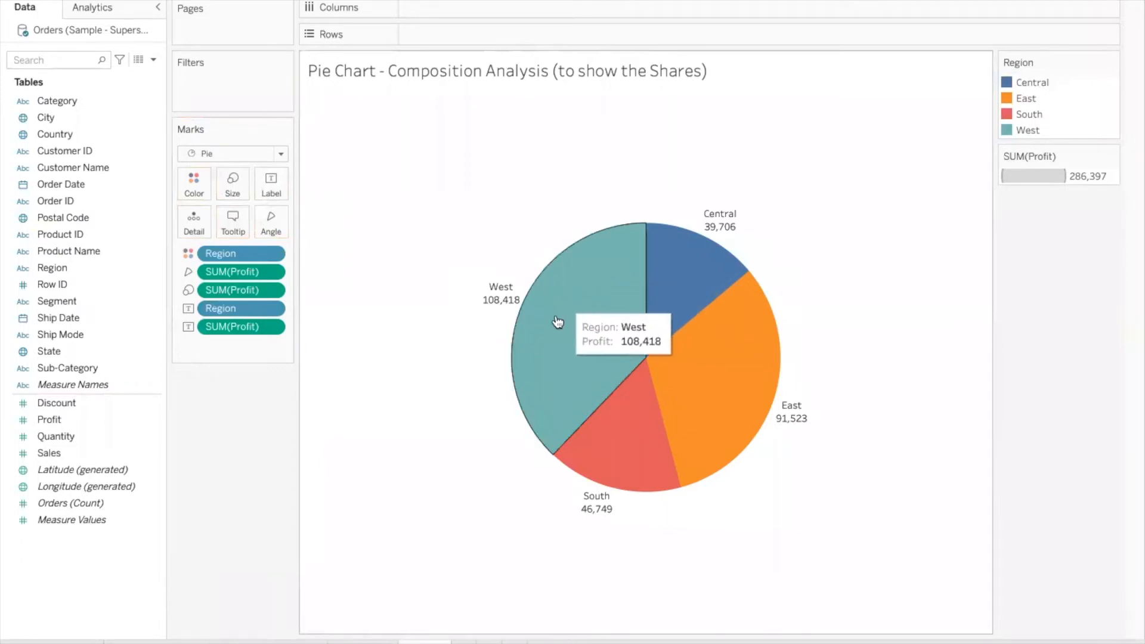
# Step: Inspect the labelled West and Central slices by highlighting them individually, and clear the selection
pyautogui.click(575, 343)
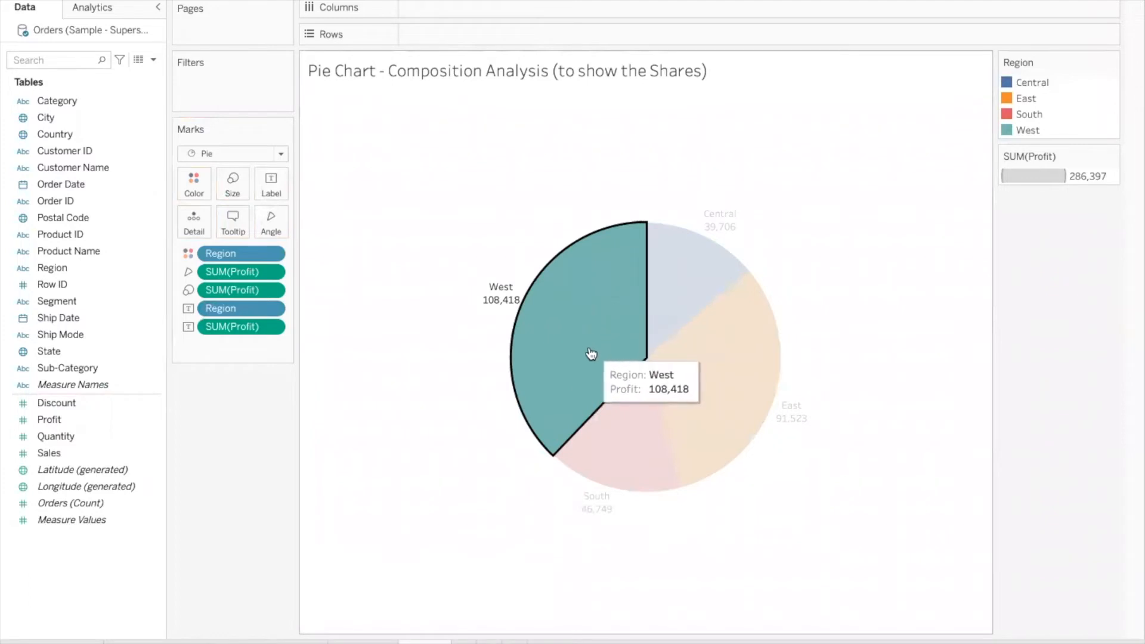
pyautogui.click(698, 268)
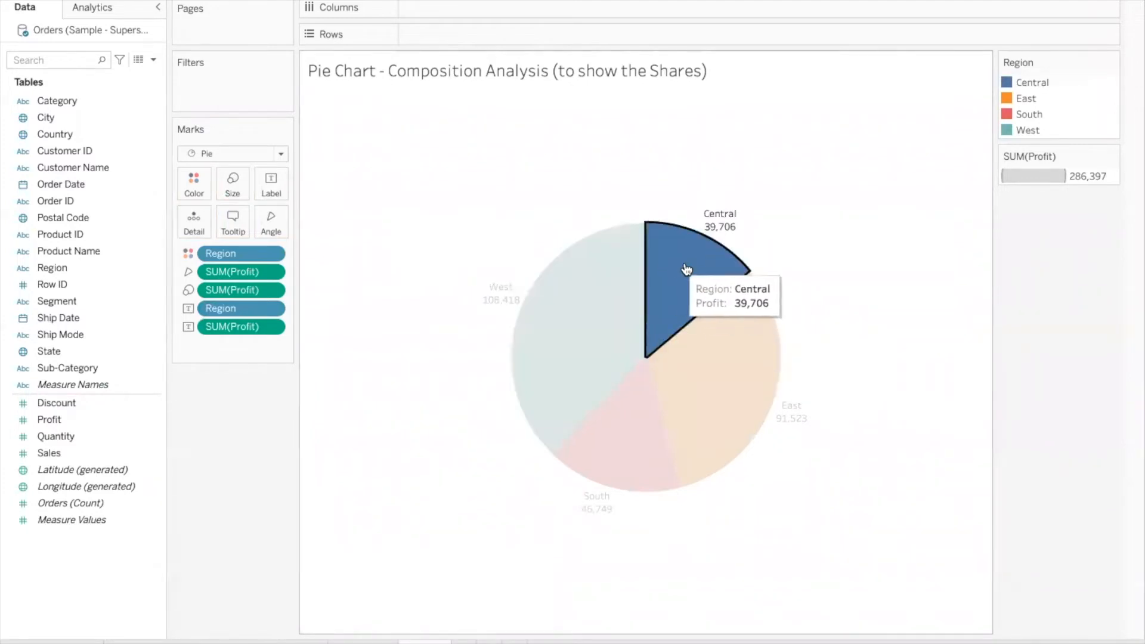
pyautogui.click(430, 514)
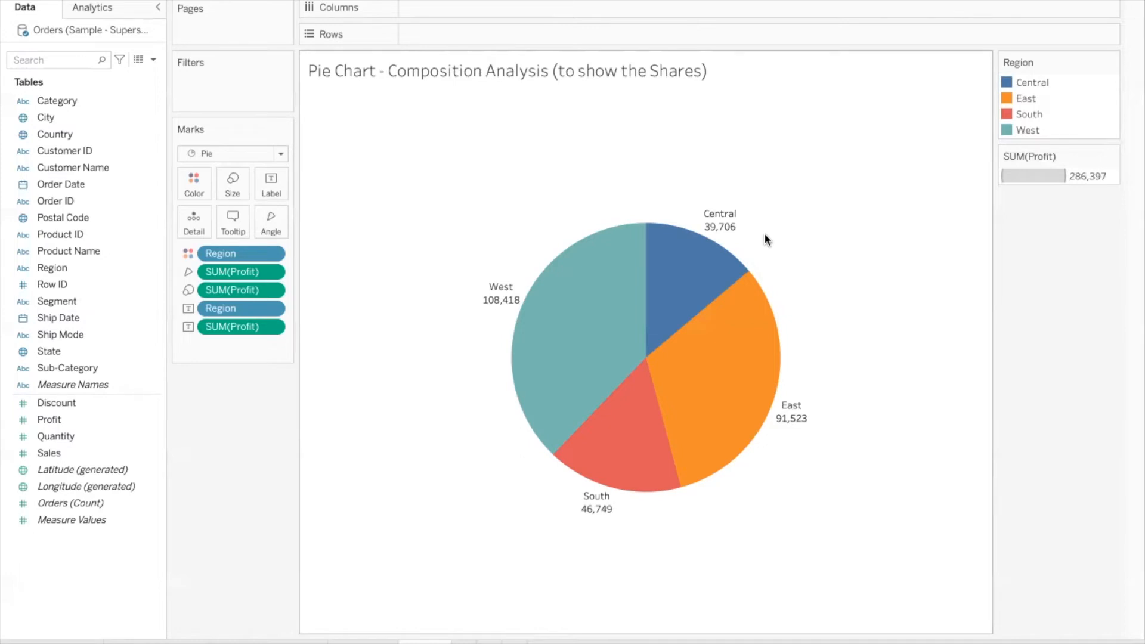
pyautogui.moveTo(733, 236)
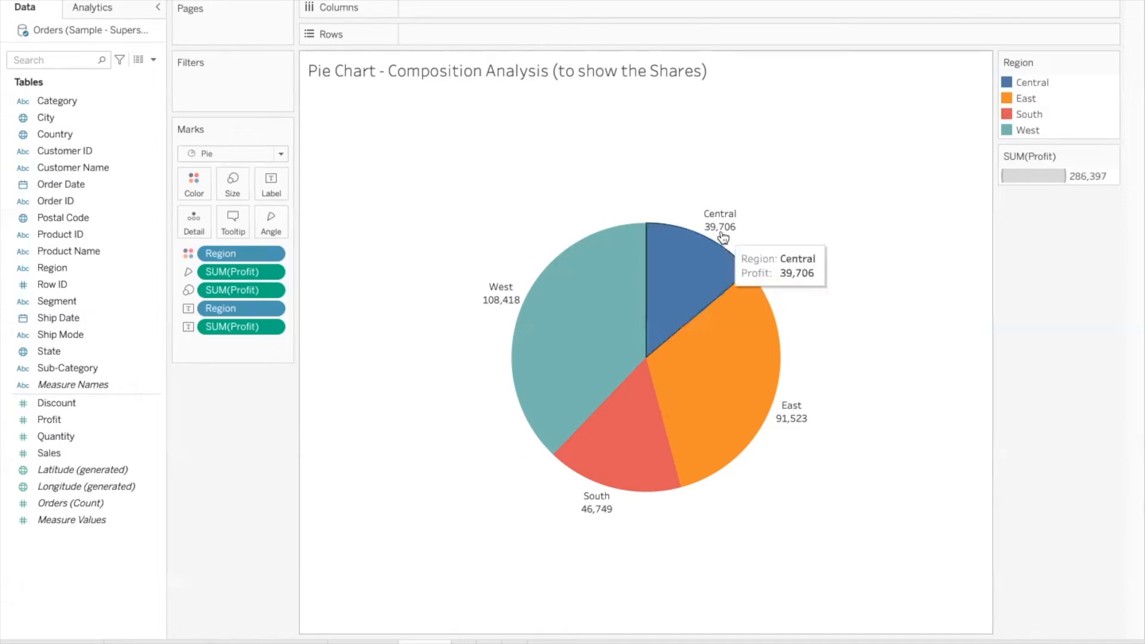
pyautogui.moveTo(805, 426)
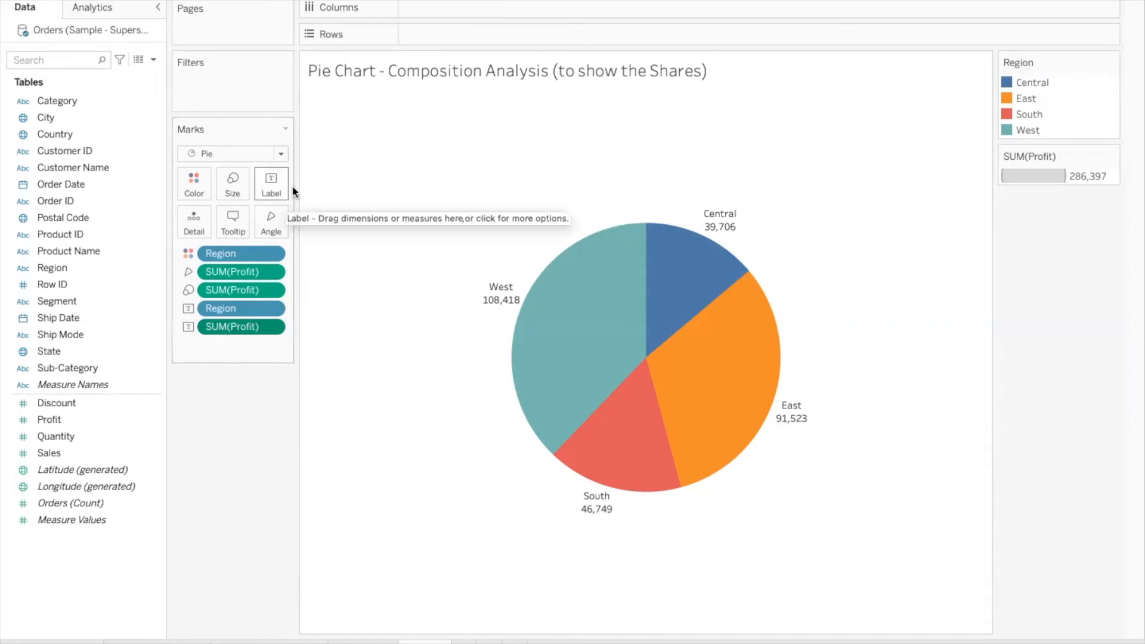
# Step: Apply the Percent of Total quick table calculation to the SUM(Profit) label
pyautogui.click(270, 327)
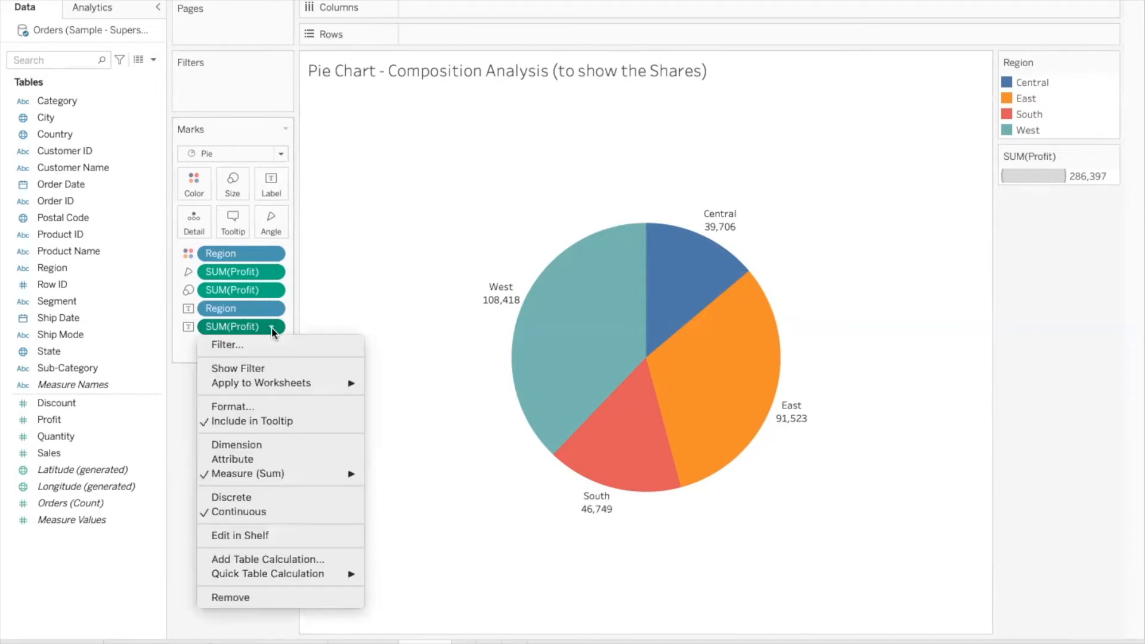
pyautogui.moveTo(286, 576)
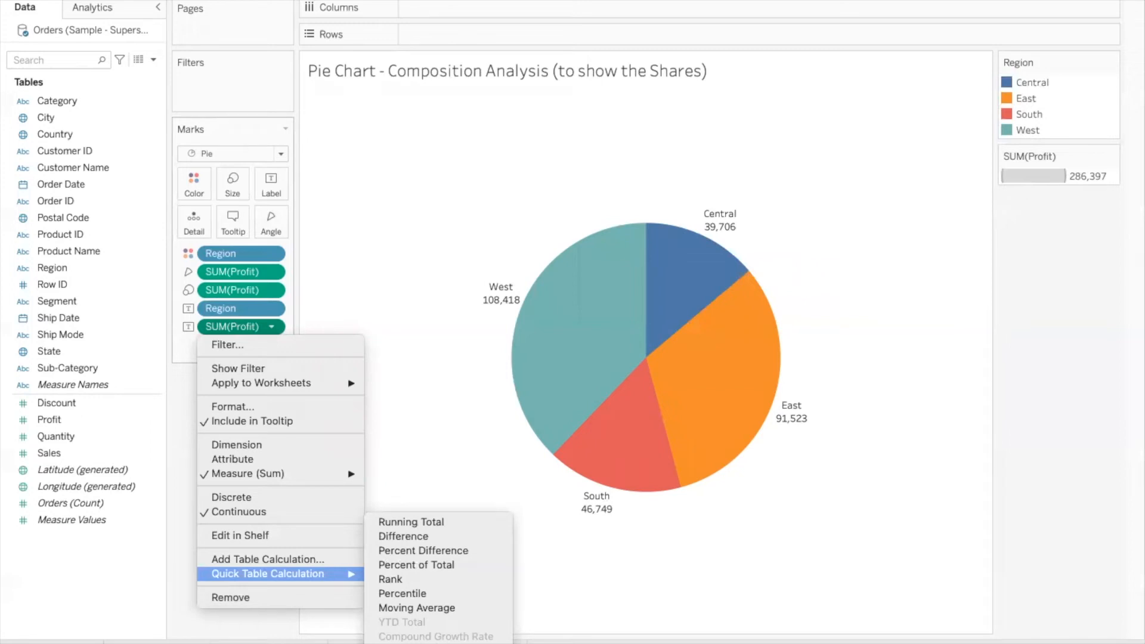
pyautogui.click(487, 565)
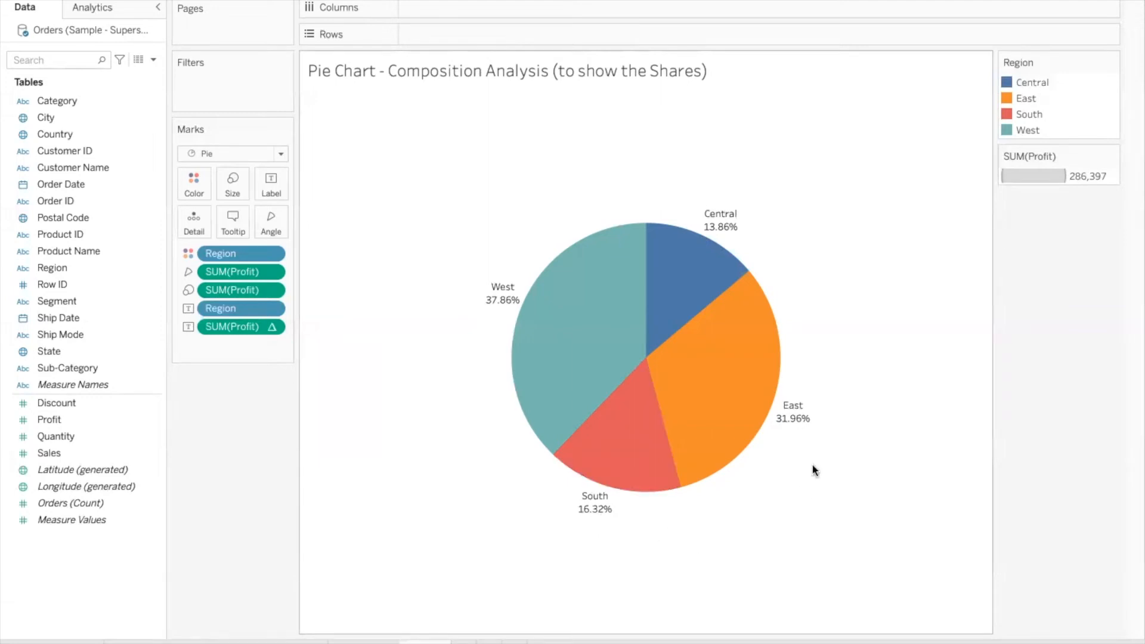
# Step: Format the % of Total SUM(Profit) pane numbers as Percentage with 0 decimal places
pyautogui.moveTo(796, 426)
pyautogui.rightClick(400, 195)
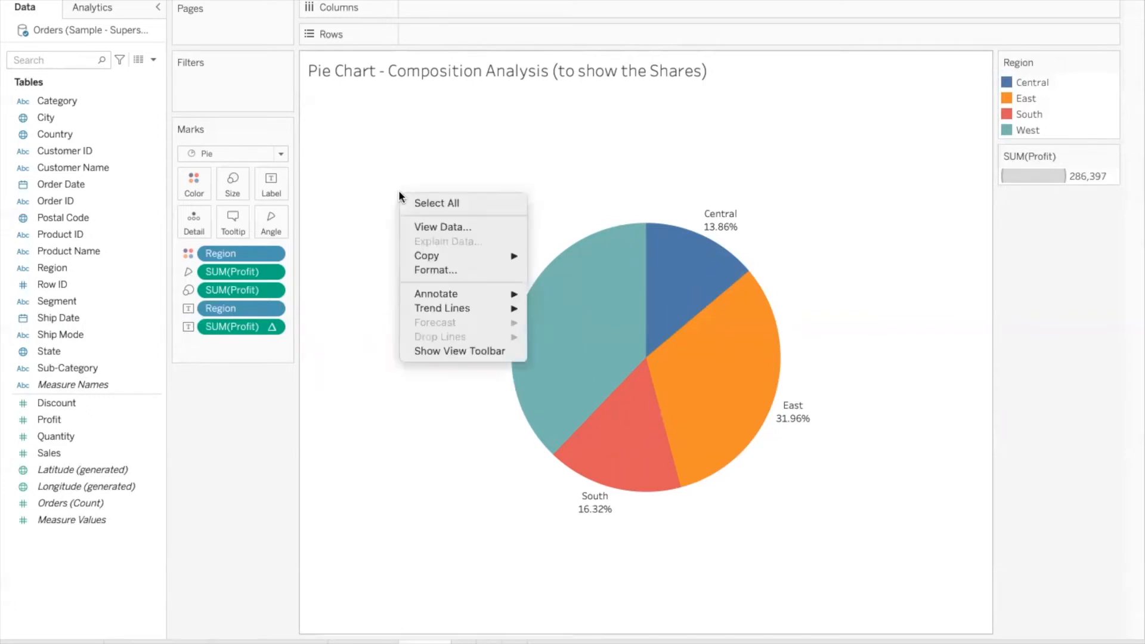
pyautogui.click(449, 270)
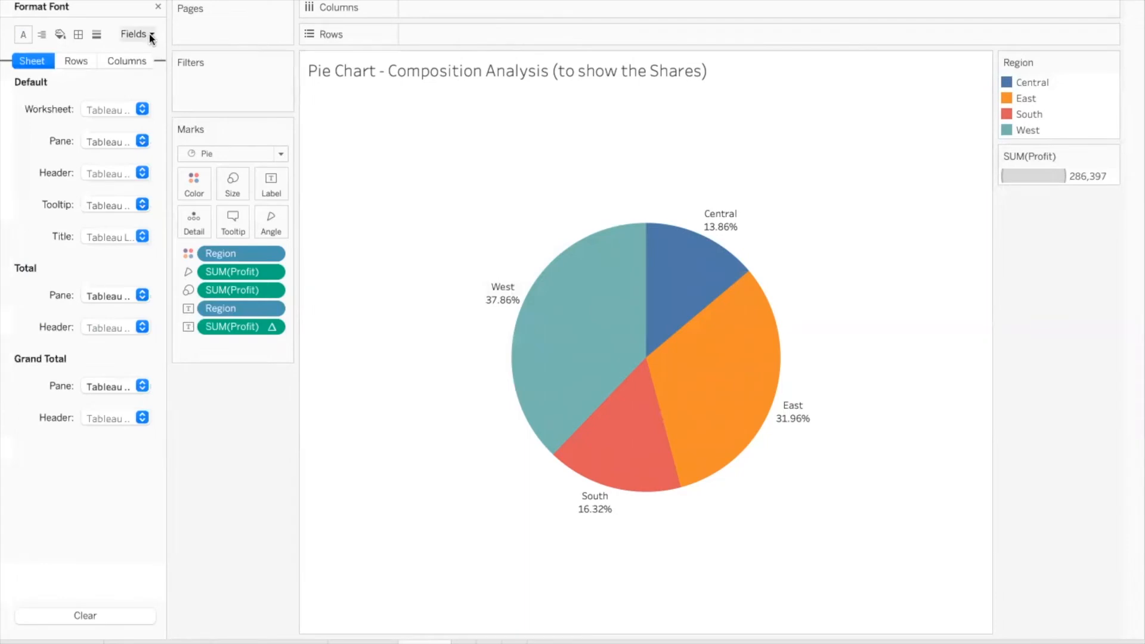
pyautogui.click(150, 37)
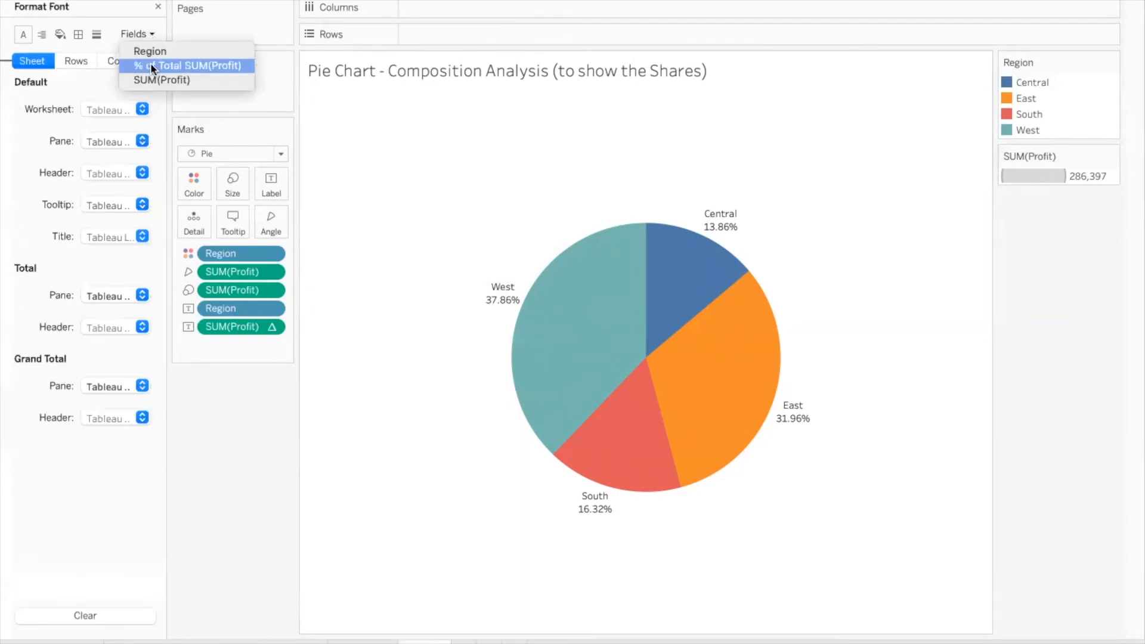
pyautogui.click(184, 64)
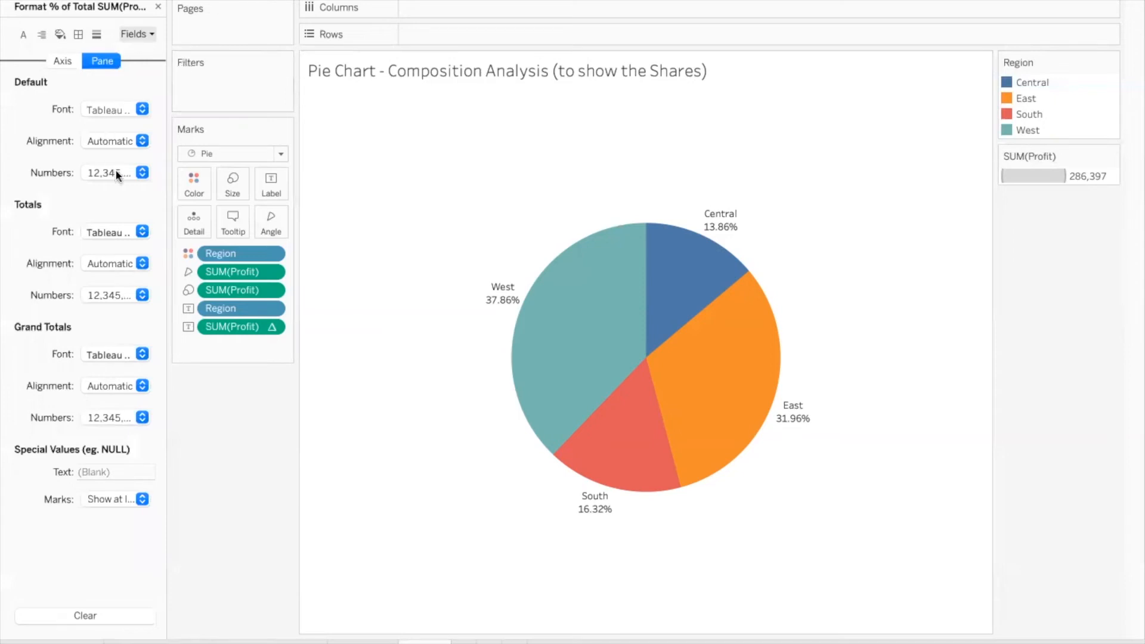
pyautogui.click(142, 173)
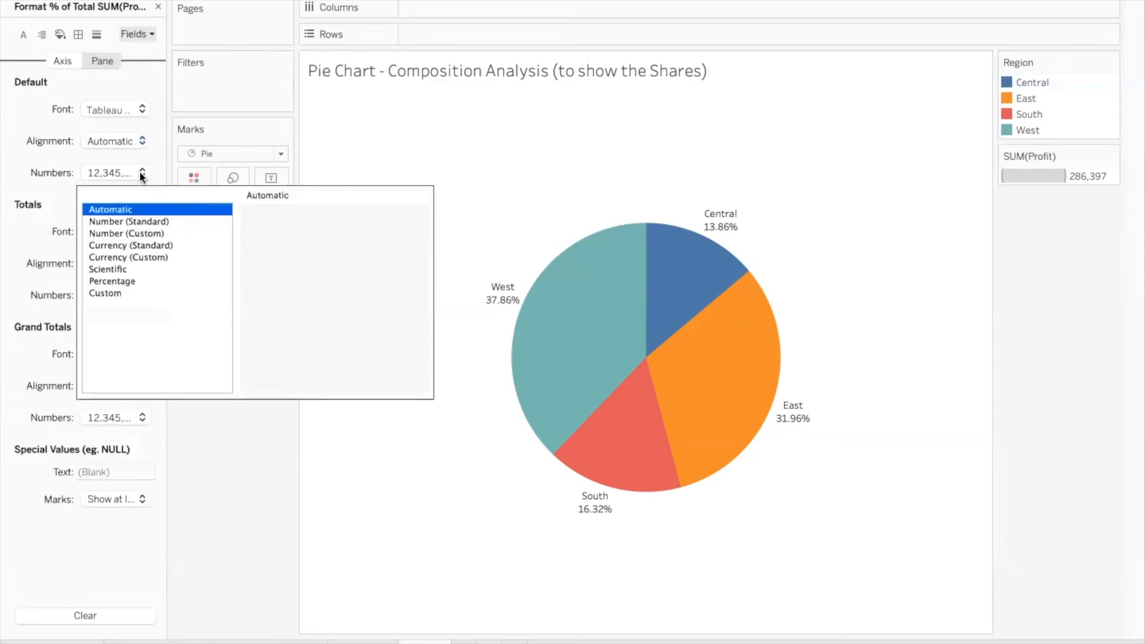
pyautogui.click(132, 280)
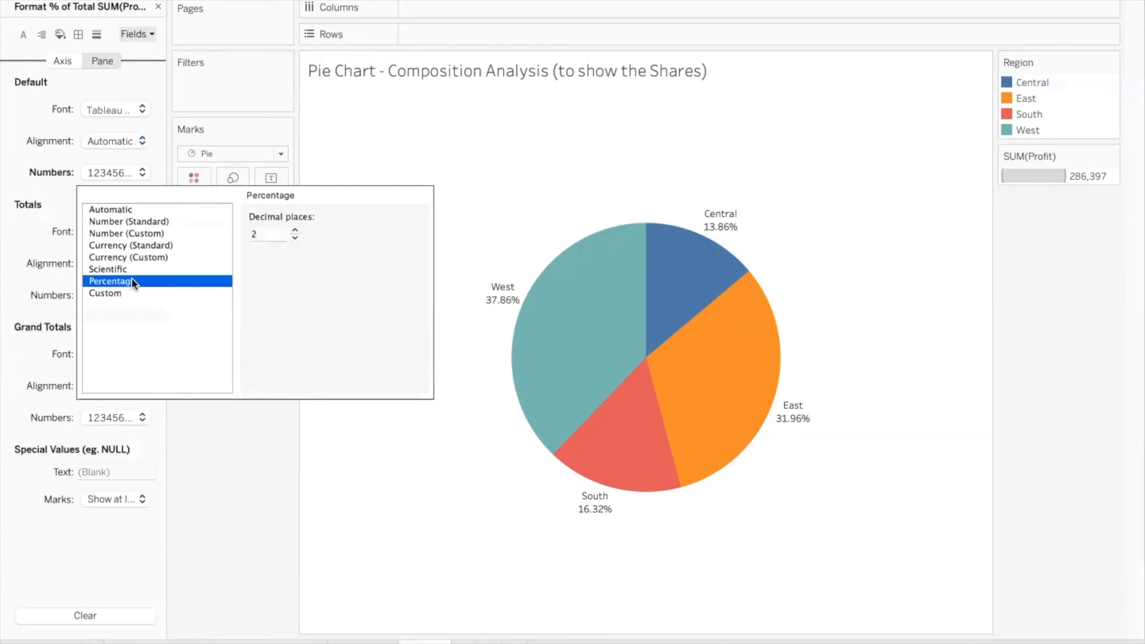
pyautogui.click(295, 238)
pyautogui.click(294, 238)
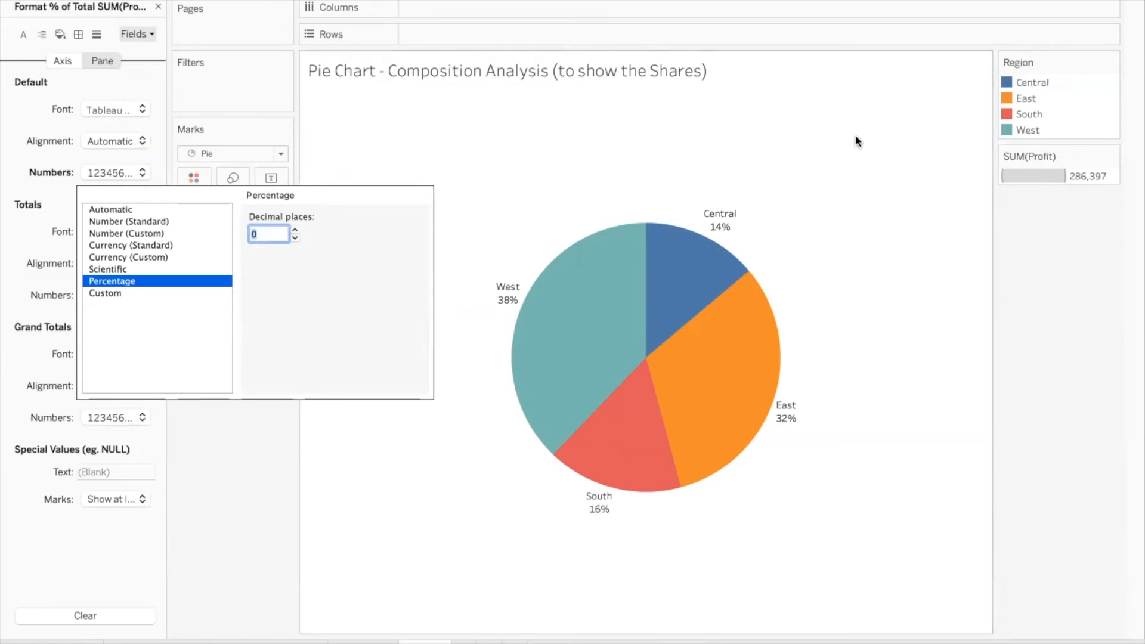
# Step: Close the number formatting settings and add the summed Profit as an additional label on the pie slices
pyautogui.moveTo(731, 228)
pyautogui.click(414, 466)
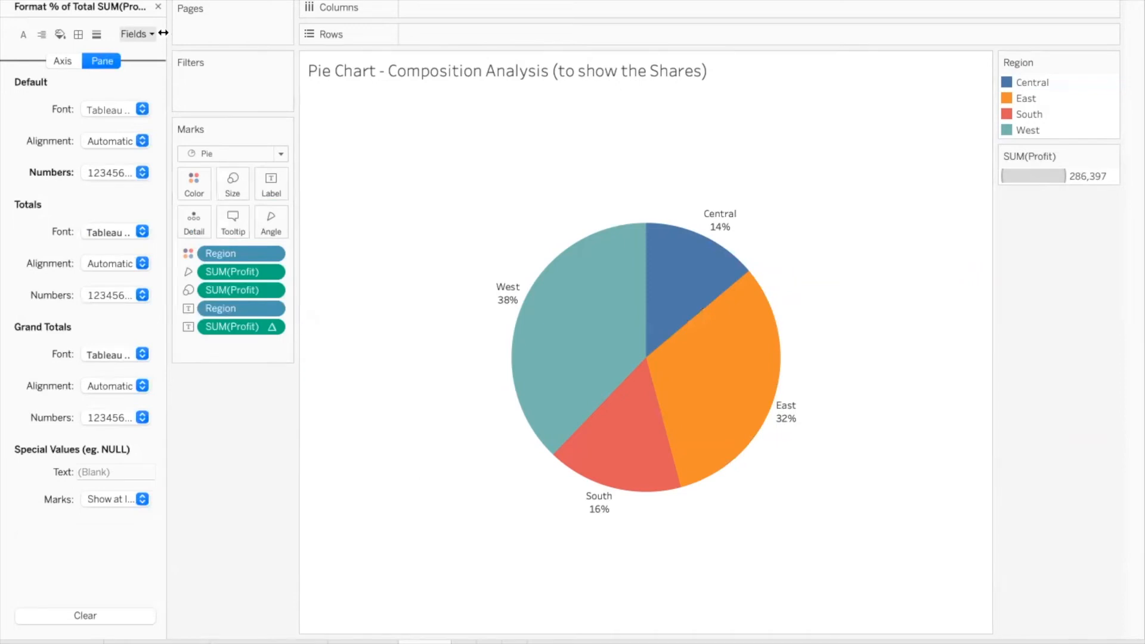
pyautogui.click(159, 7)
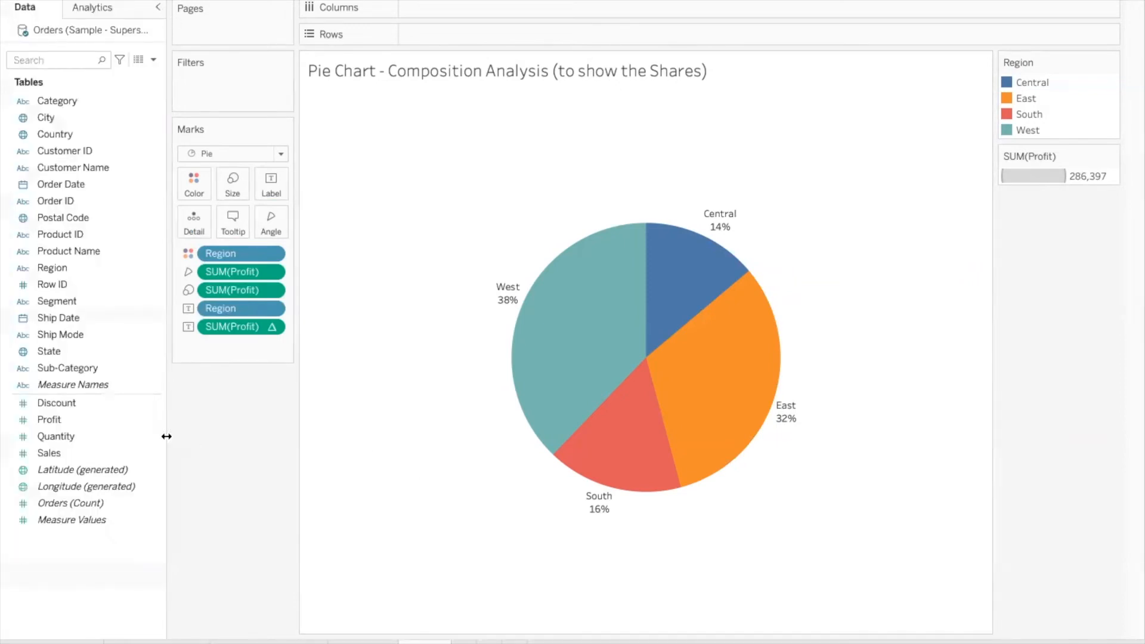
pyautogui.click(66, 417)
pyautogui.moveTo(59, 417); pyautogui.dragTo(268, 185)
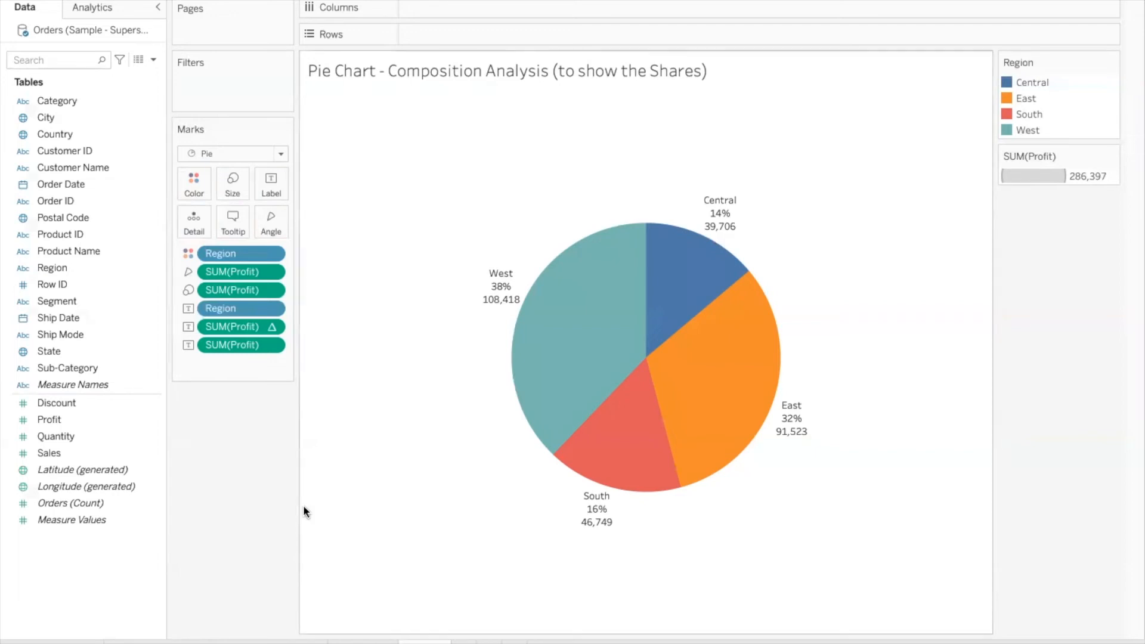
# Step: Create a new worksheet named Stacked Bar Graph and plot summed Profit as vertical bars with Region as columns
pyautogui.click(459, 639)
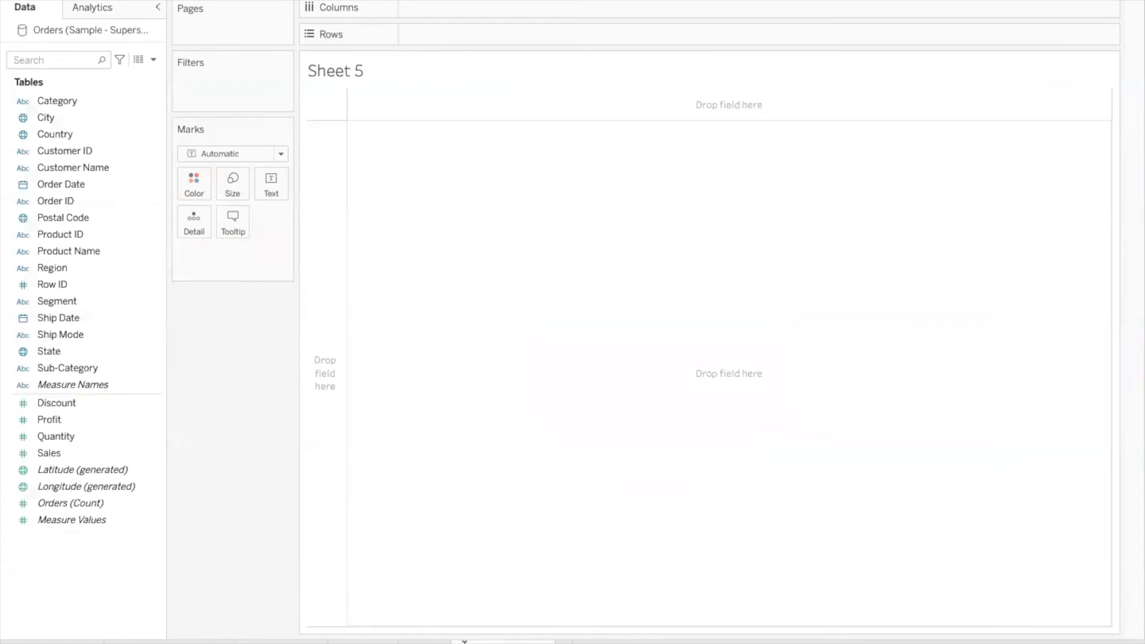
pyautogui.click(555, 440)
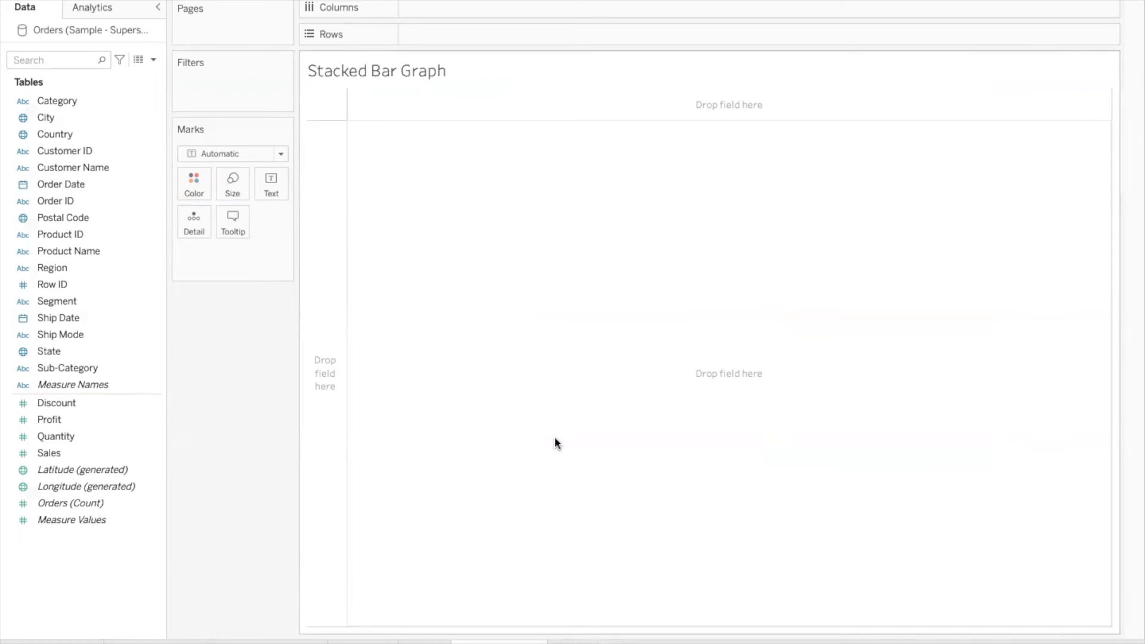
pyautogui.click(68, 270)
pyautogui.moveTo(67, 270); pyautogui.dragTo(434, 9)
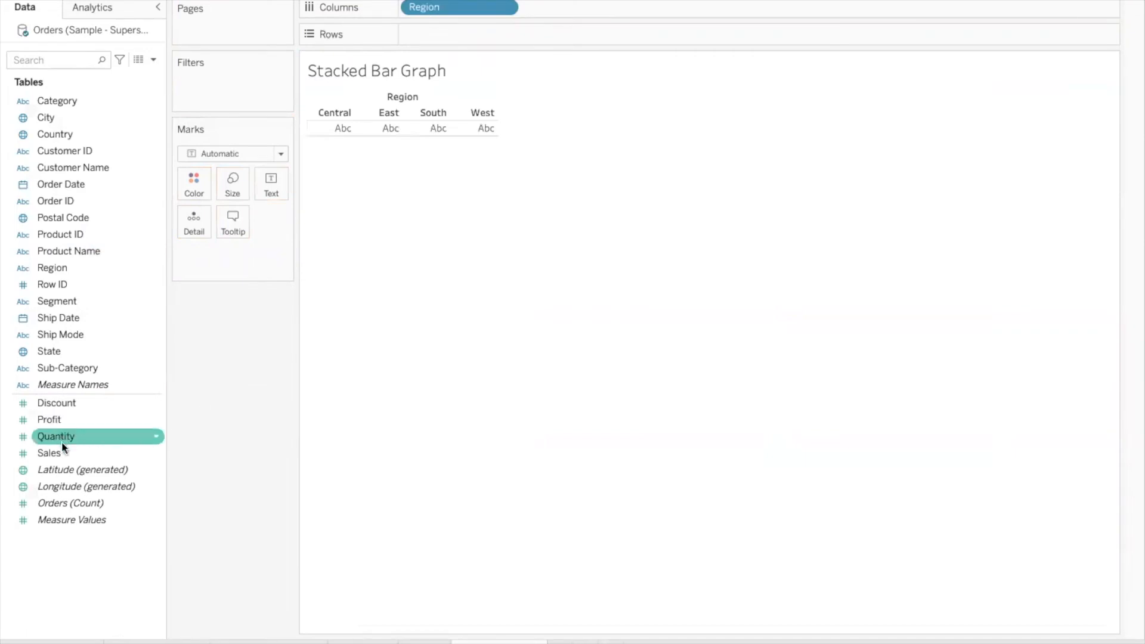
pyautogui.moveTo(54, 418)
pyautogui.mouseDown()
pyautogui.moveTo(371, 49)
pyautogui.moveTo(422, 32)
pyautogui.mouseUp()
# Step: Inspect the Profit of the individual region bars, highlight the Central bar, and clear the selection
pyautogui.moveTo(379, 496)
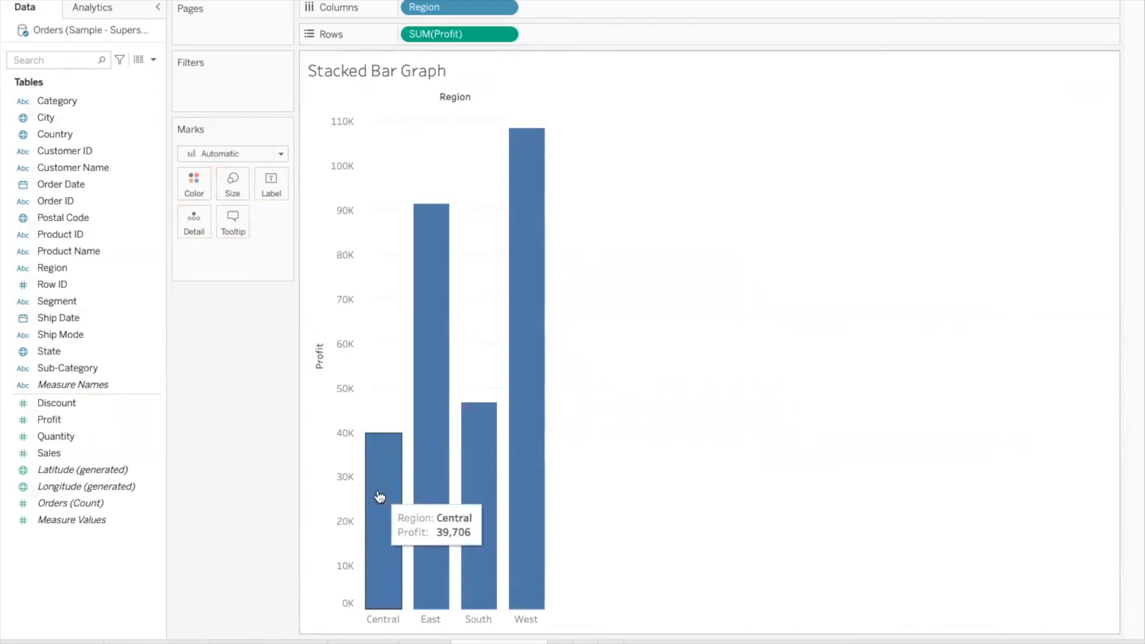
pyautogui.moveTo(485, 449)
pyautogui.moveTo(542, 266)
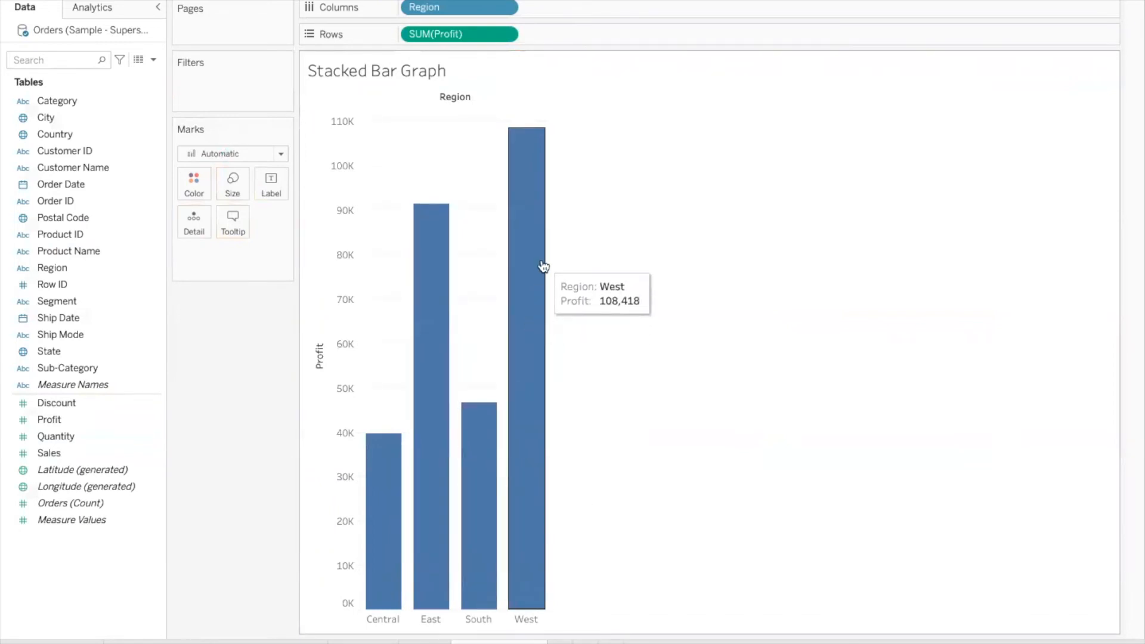
pyautogui.click(381, 495)
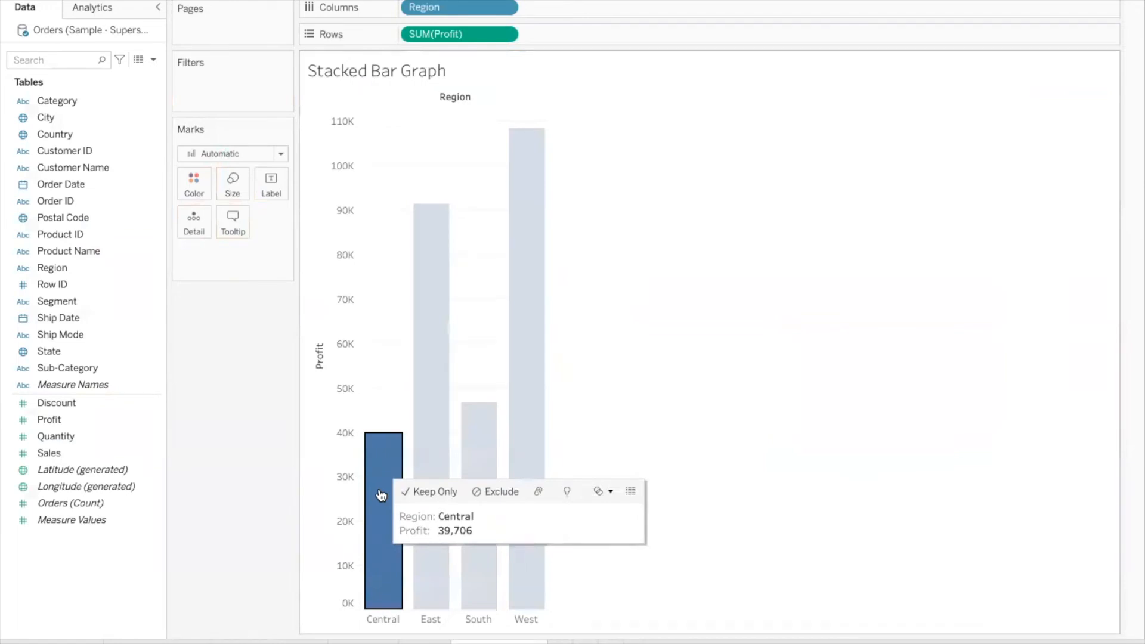
pyautogui.press('Escape')
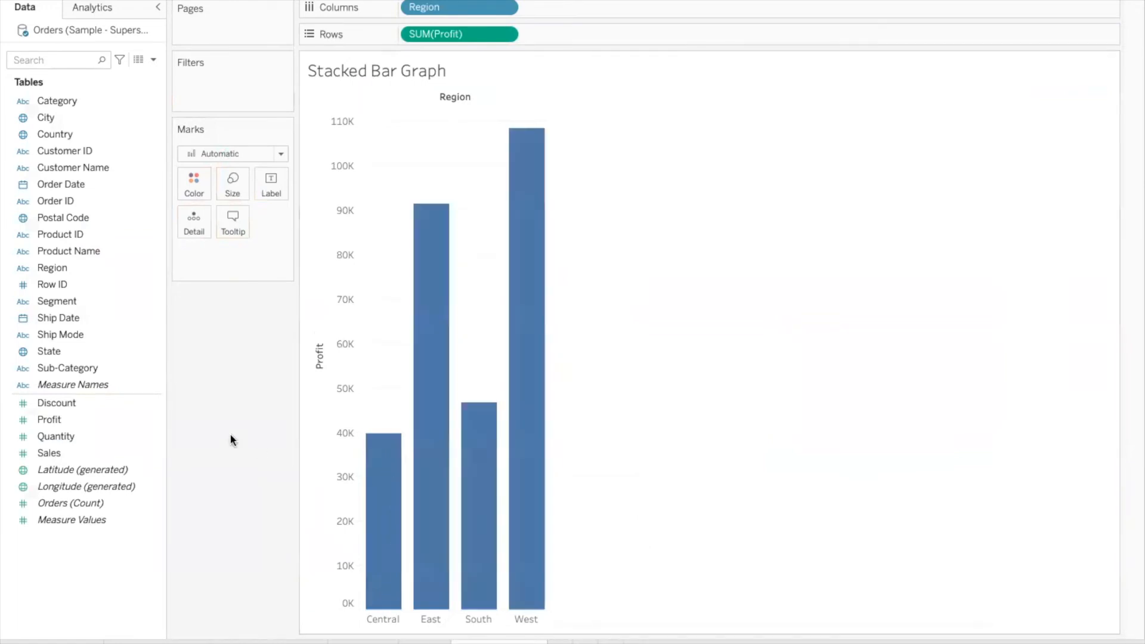
pyautogui.moveTo(384, 601)
pyautogui.moveTo(345, 430); pyautogui.dragTo(408, 423)
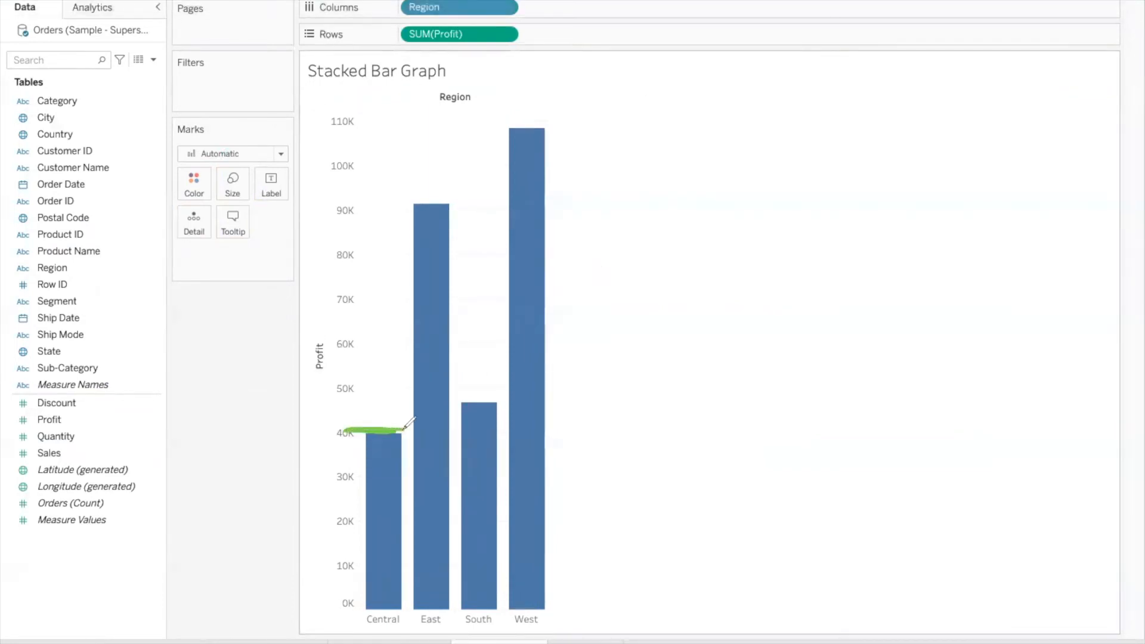
pyautogui.moveTo(412, 202)
pyautogui.mouseDown()
pyautogui.moveTo(344, 197)
pyautogui.moveTo(464, 207)
pyautogui.mouseUp()
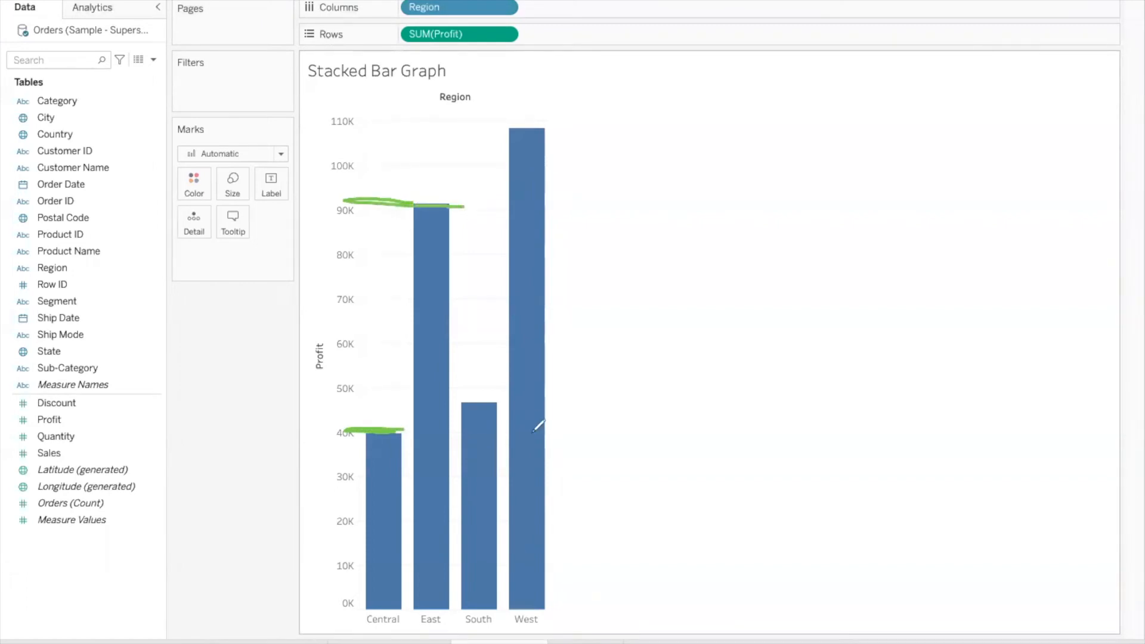
pyautogui.moveTo(480, 401); pyautogui.dragTo(336, 399)
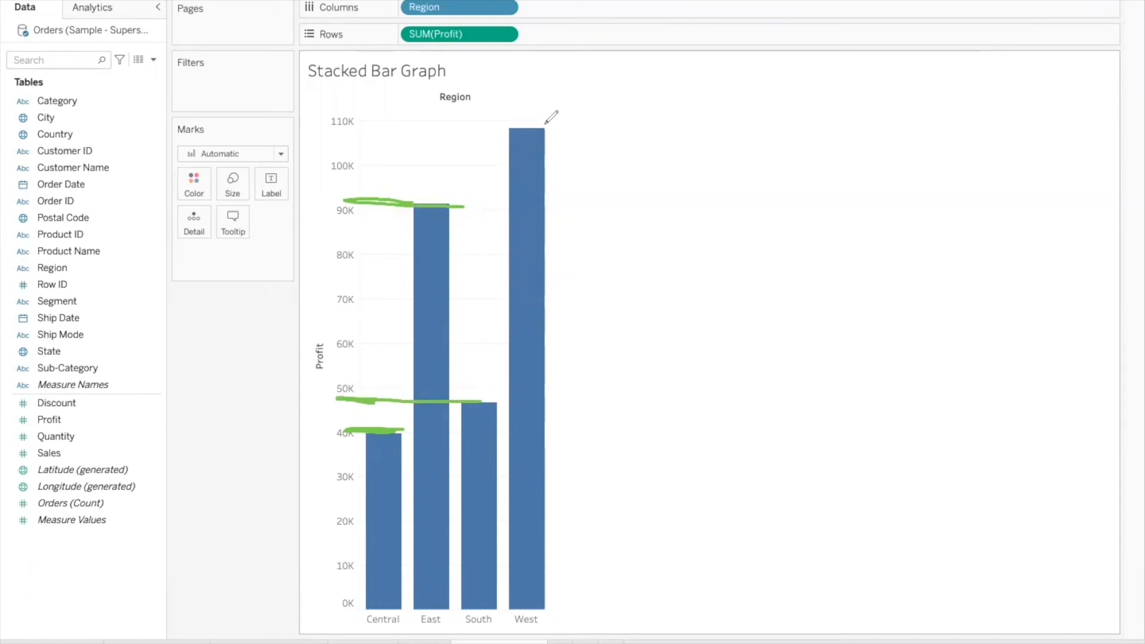
pyautogui.moveTo(544, 129); pyautogui.dragTo(478, 127)
pyautogui.press('e')
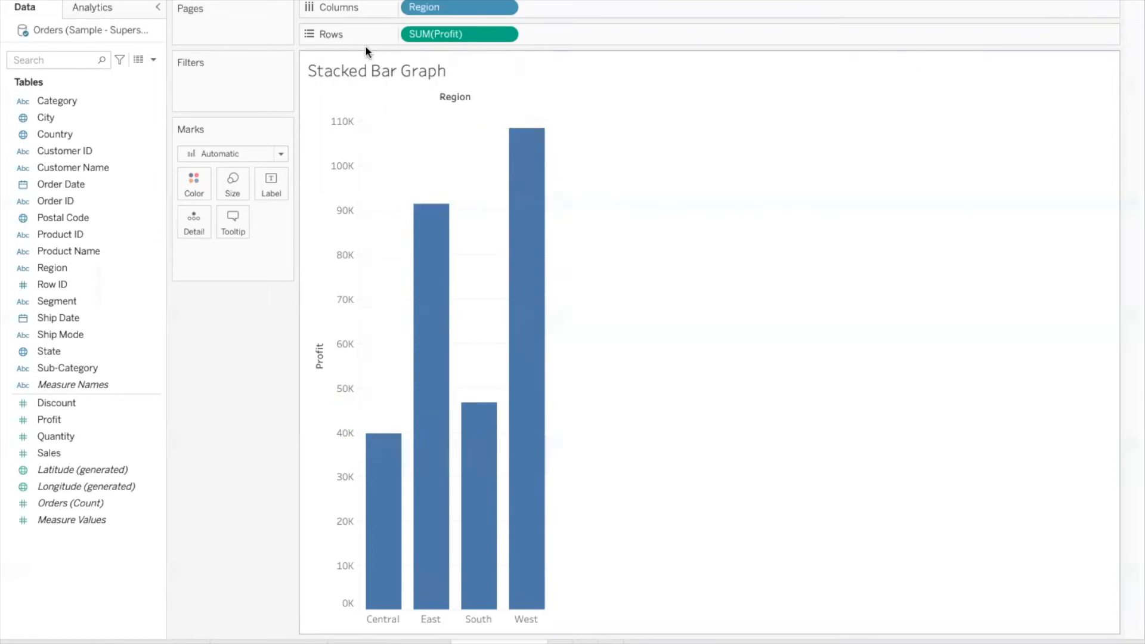
pyautogui.moveTo(530, 149)
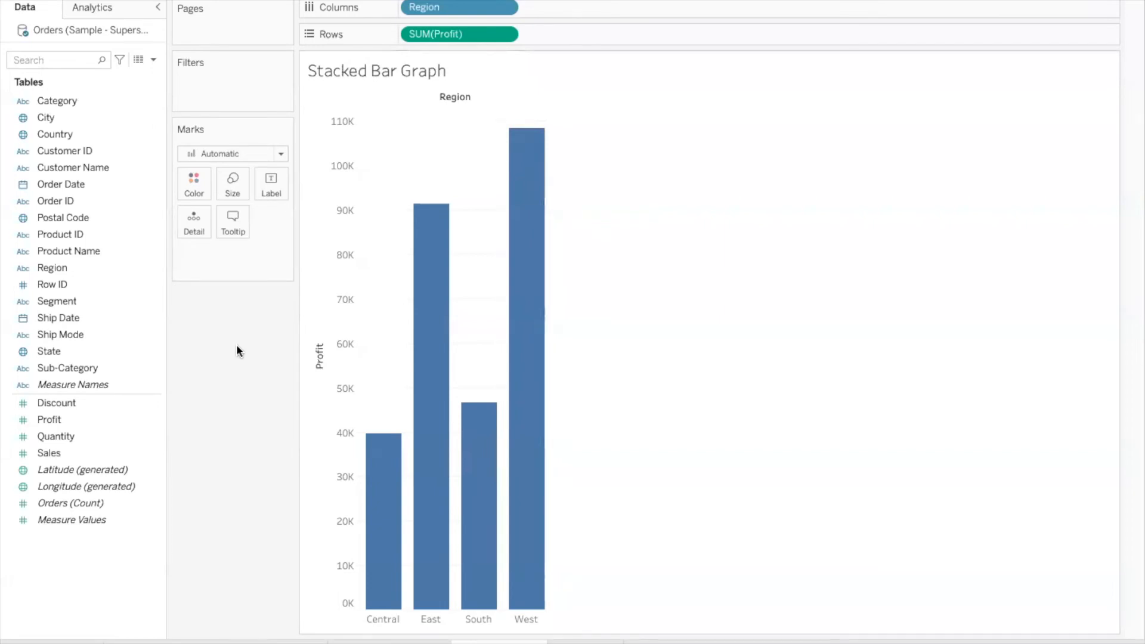
# Step: Add Segment to the columns after Region to split each region's profit into separate segment bars
pyautogui.click(62, 302)
pyautogui.moveTo(62, 302); pyautogui.dragTo(578, 10)
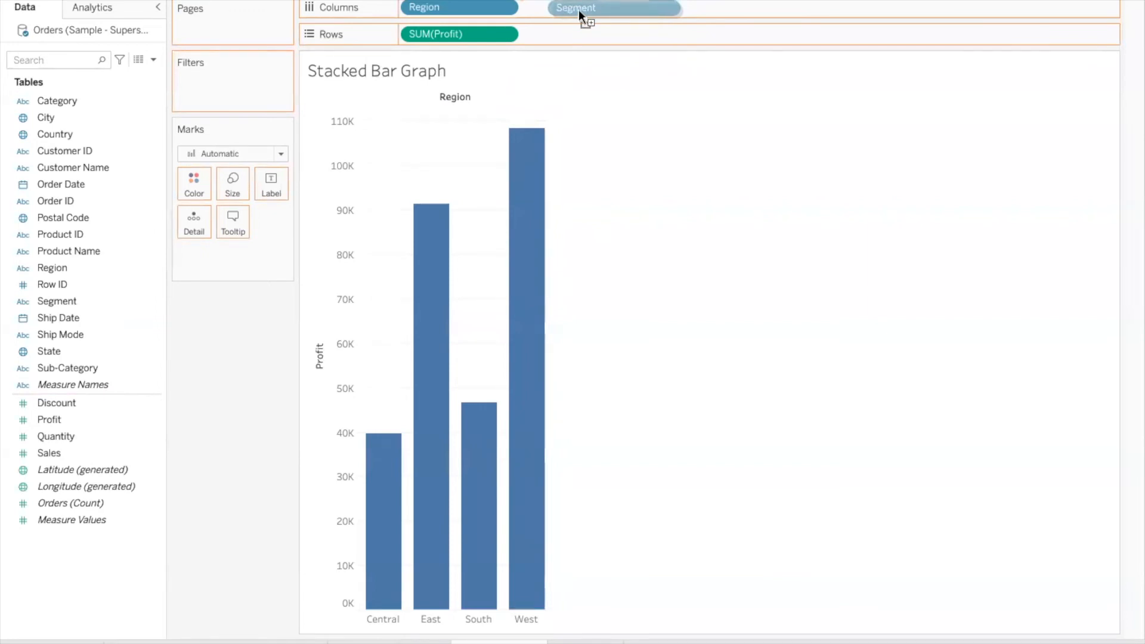
pyautogui.moveTo(578, 10); pyautogui.dragTo(579, 8)
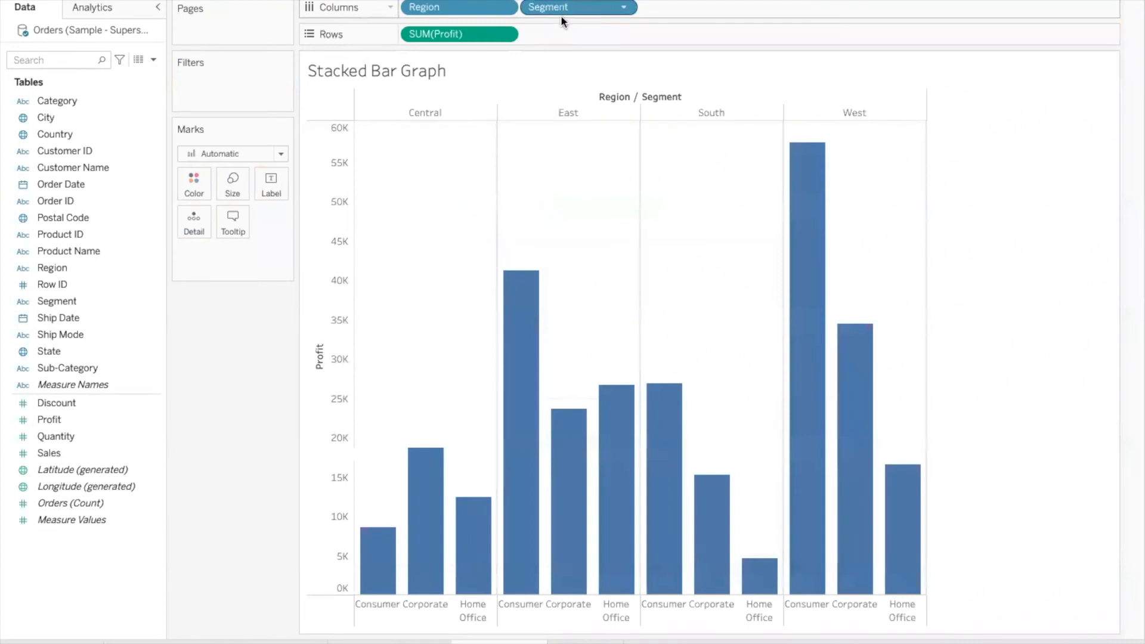
# Step: Highlight the Central and East region groups one after the other to examine their segment bars, and clear the selection
pyautogui.click(428, 112)
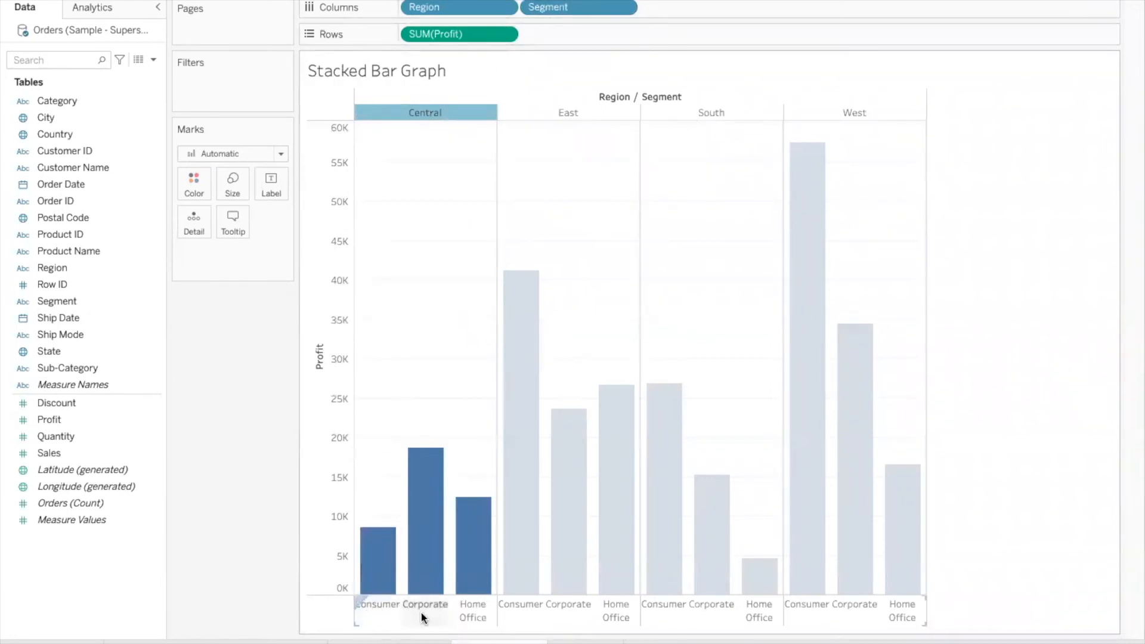
pyautogui.click(587, 113)
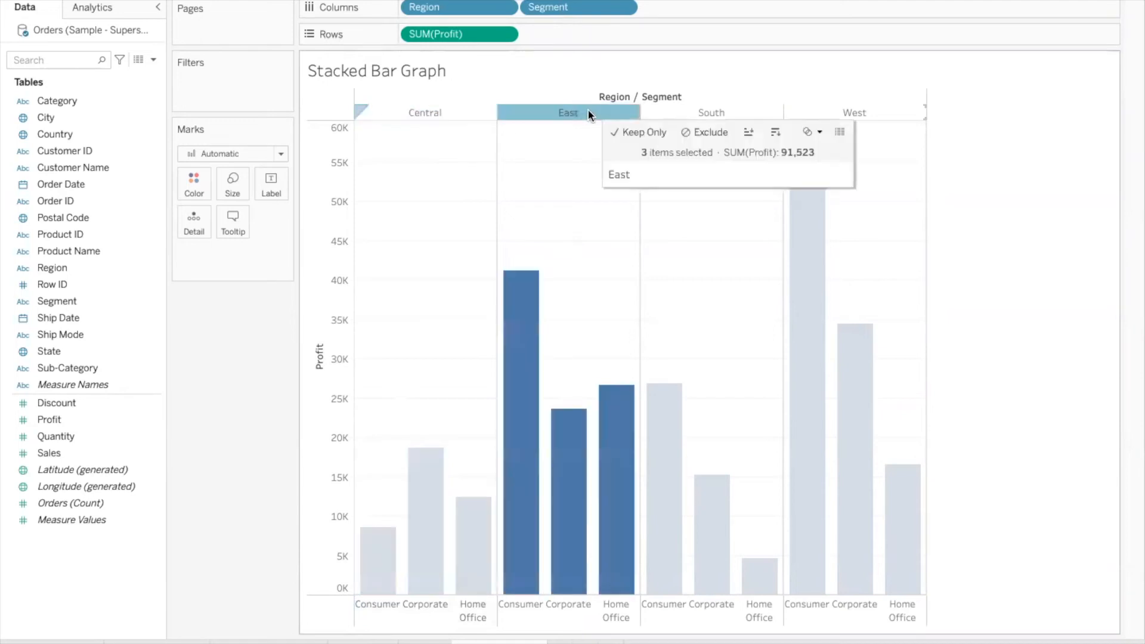
pyautogui.click(675, 284)
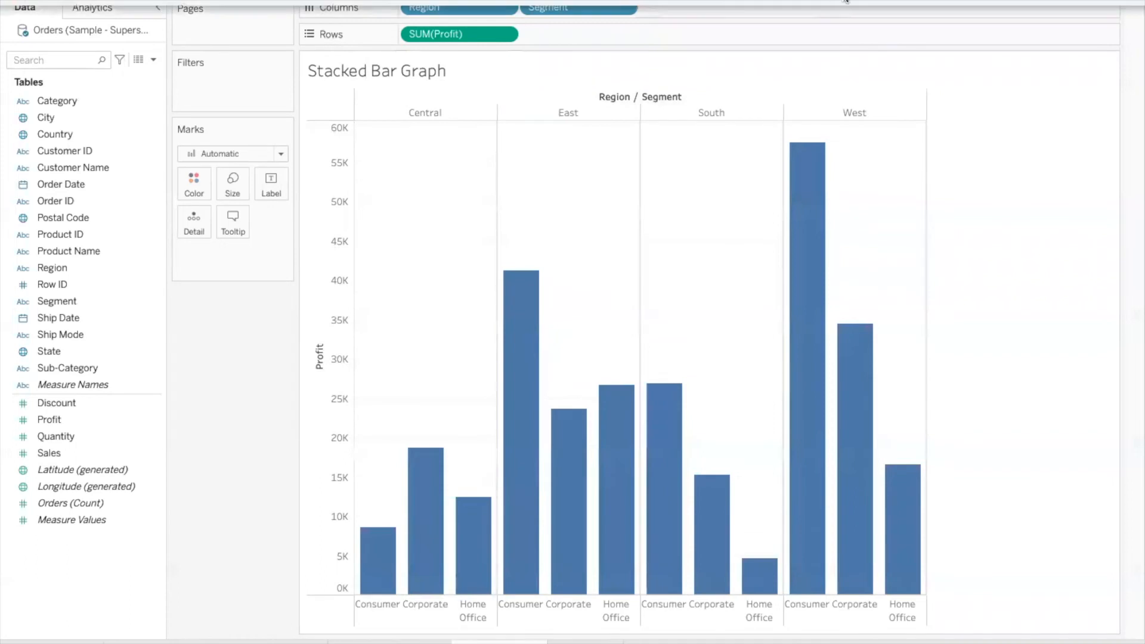
pyautogui.moveTo(409, 126)
pyautogui.mouseDown()
pyautogui.moveTo(456, 116)
pyautogui.moveTo(438, 96)
pyautogui.moveTo(390, 107)
pyautogui.moveTo(401, 124)
pyautogui.moveTo(462, 118)
pyautogui.moveTo(456, 83)
pyautogui.moveTo(394, 96)
pyautogui.moveTo(395, 118)
pyautogui.mouseUp()
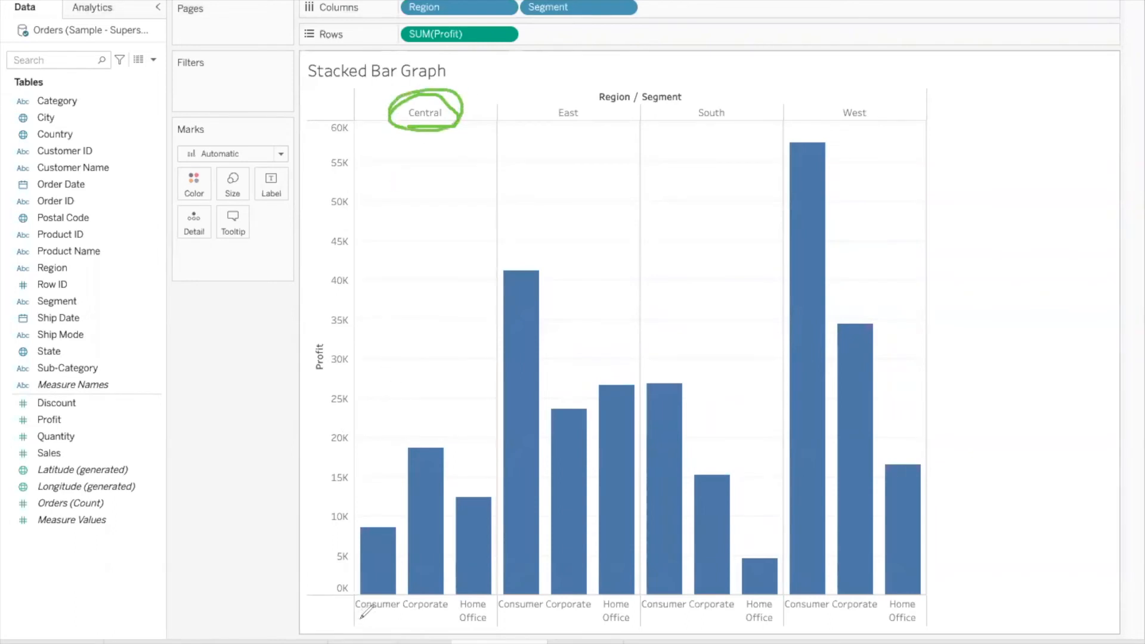
pyautogui.moveTo(355, 616); pyautogui.dragTo(483, 625)
pyautogui.moveTo(374, 528)
pyautogui.mouseDown()
pyautogui.moveTo(332, 528)
pyautogui.moveTo(388, 528)
pyautogui.mouseUp()
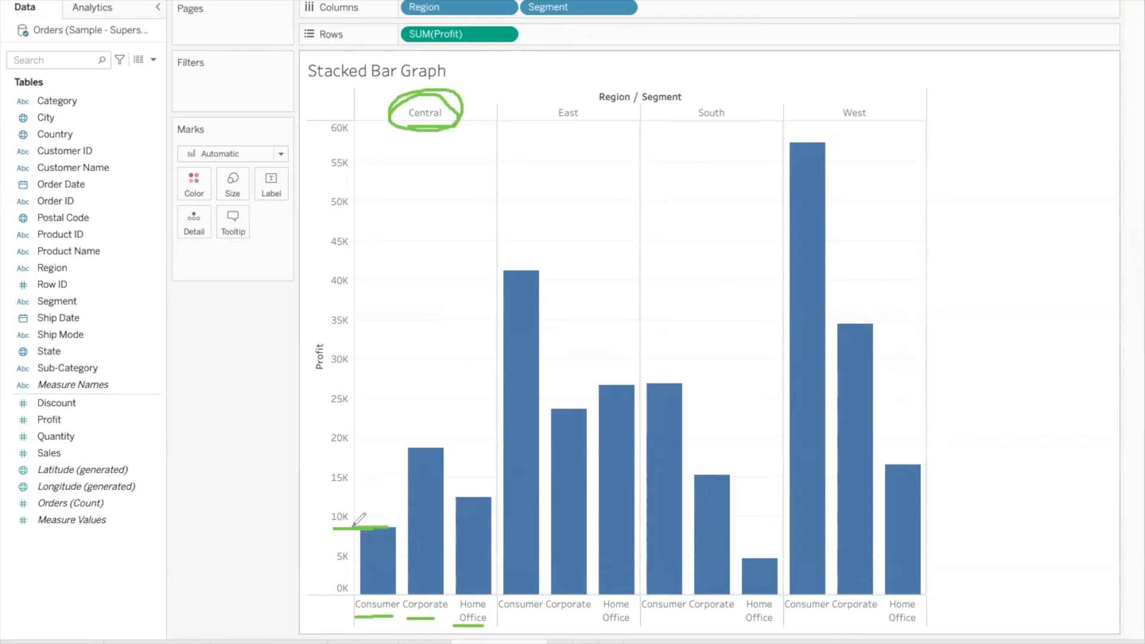
pyautogui.moveTo(382, 526)
pyautogui.mouseDown()
pyautogui.moveTo(327, 527)
pyautogui.moveTo(390, 526)
pyautogui.mouseUp()
pyautogui.moveTo(429, 446); pyautogui.dragTo(332, 449)
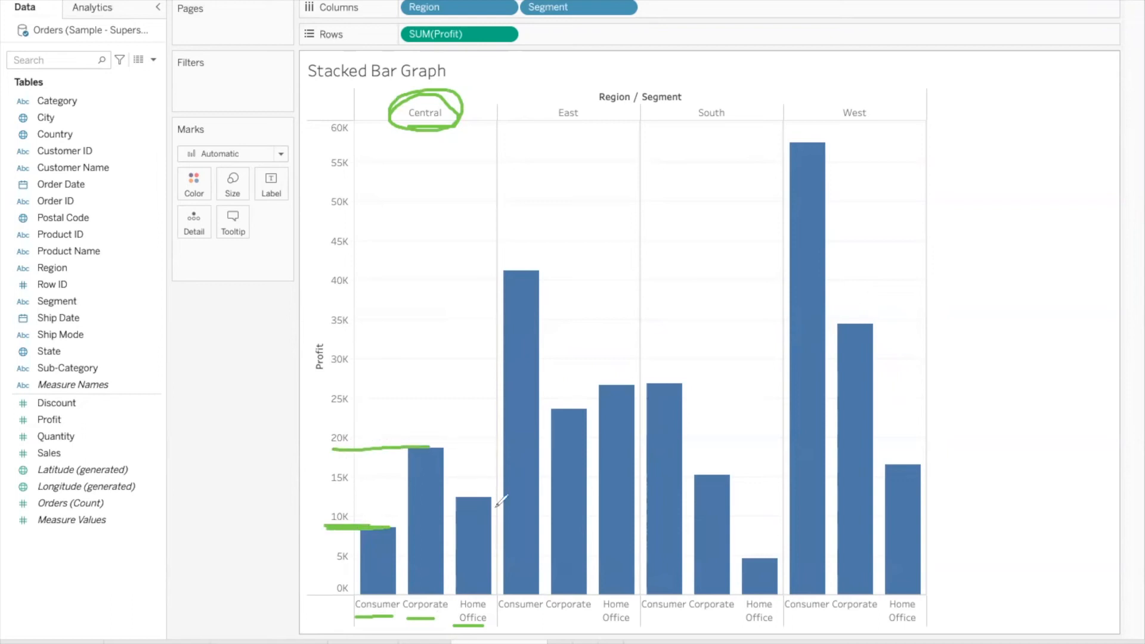
pyautogui.moveTo(483, 498); pyautogui.dragTo(352, 497)
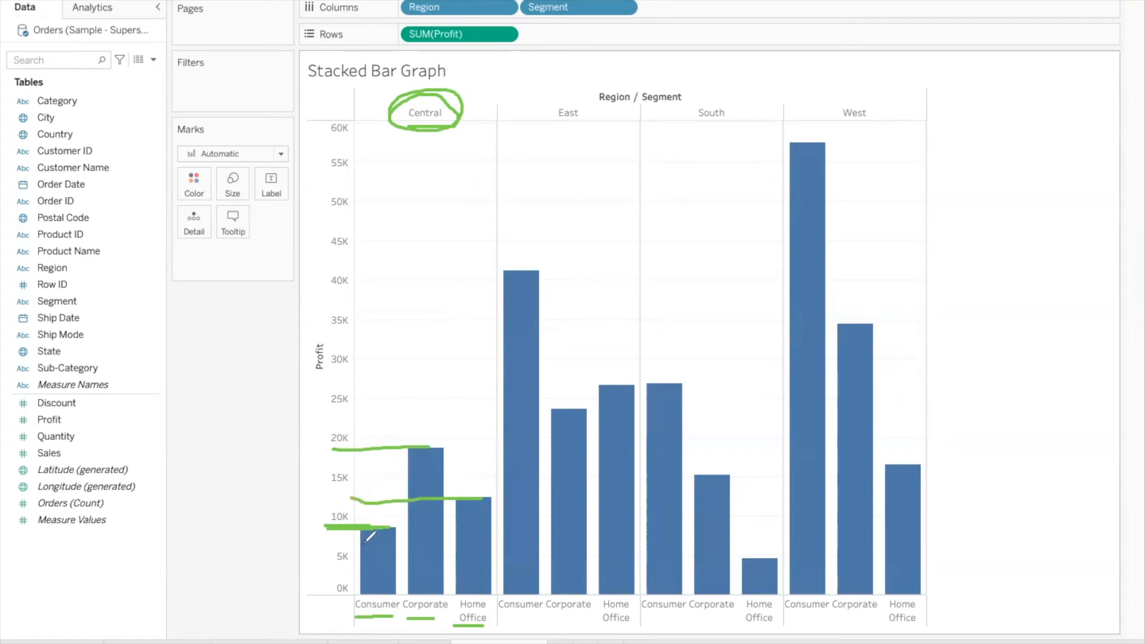
pyautogui.moveTo(386, 373)
pyautogui.mouseDown()
pyautogui.moveTo(410, 378)
pyautogui.moveTo(407, 395)
pyautogui.moveTo(418, 366)
pyautogui.mouseUp()
pyautogui.moveTo(451, 328); pyautogui.dragTo(451, 376)
pyautogui.moveTo(453, 334); pyautogui.dragTo(480, 356)
pyautogui.moveTo(433, 295)
pyautogui.mouseDown()
pyautogui.moveTo(451, 334)
pyautogui.moveTo(470, 302)
pyautogui.moveTo(558, 269)
pyautogui.mouseUp()
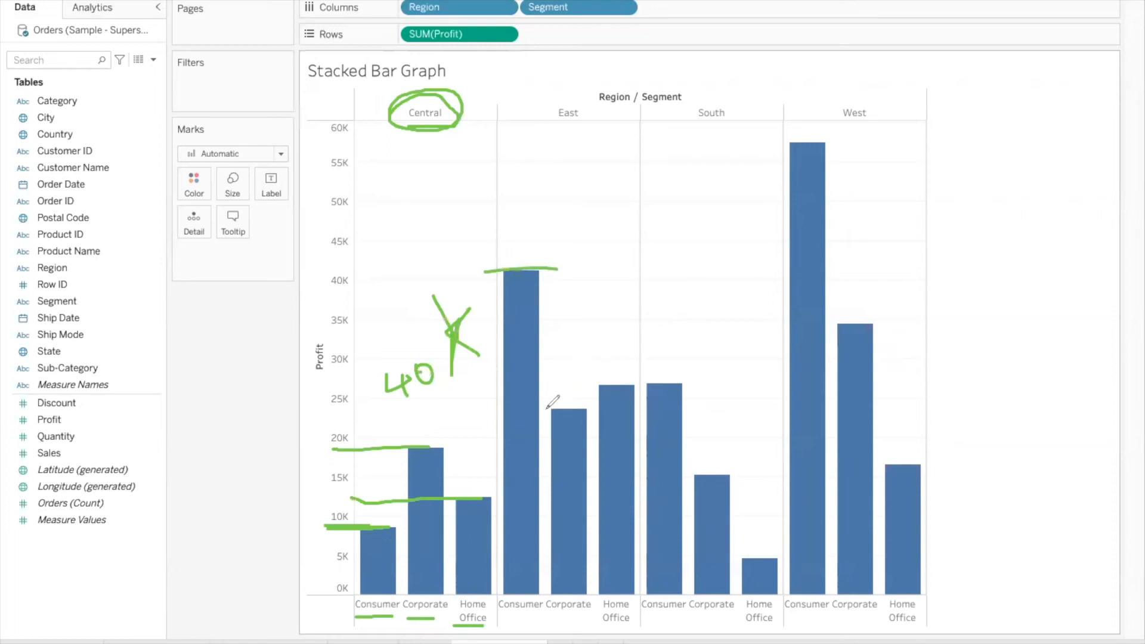
pyautogui.moveTo(545, 410)
pyautogui.mouseDown()
pyautogui.moveTo(580, 409)
pyautogui.moveTo(630, 384)
pyautogui.mouseUp()
pyautogui.moveTo(539, 242)
pyautogui.mouseDown()
pyautogui.moveTo(528, 238)
pyautogui.moveTo(562, 245)
pyautogui.mouseUp()
pyautogui.moveTo(565, 197); pyautogui.dragTo(574, 236)
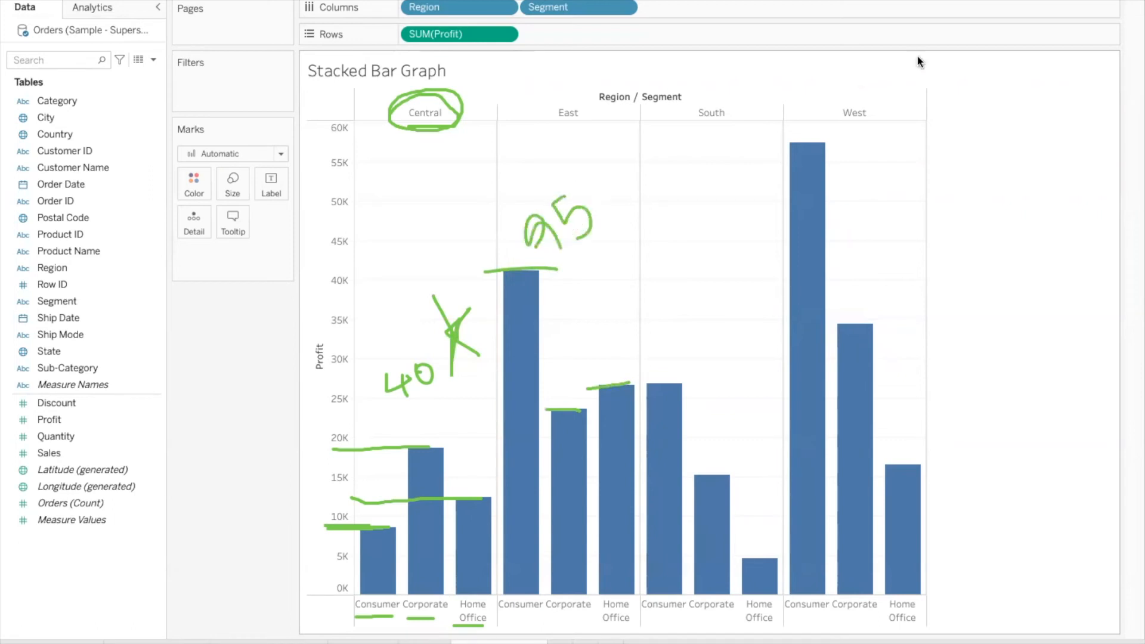
pyautogui.press('Escape')
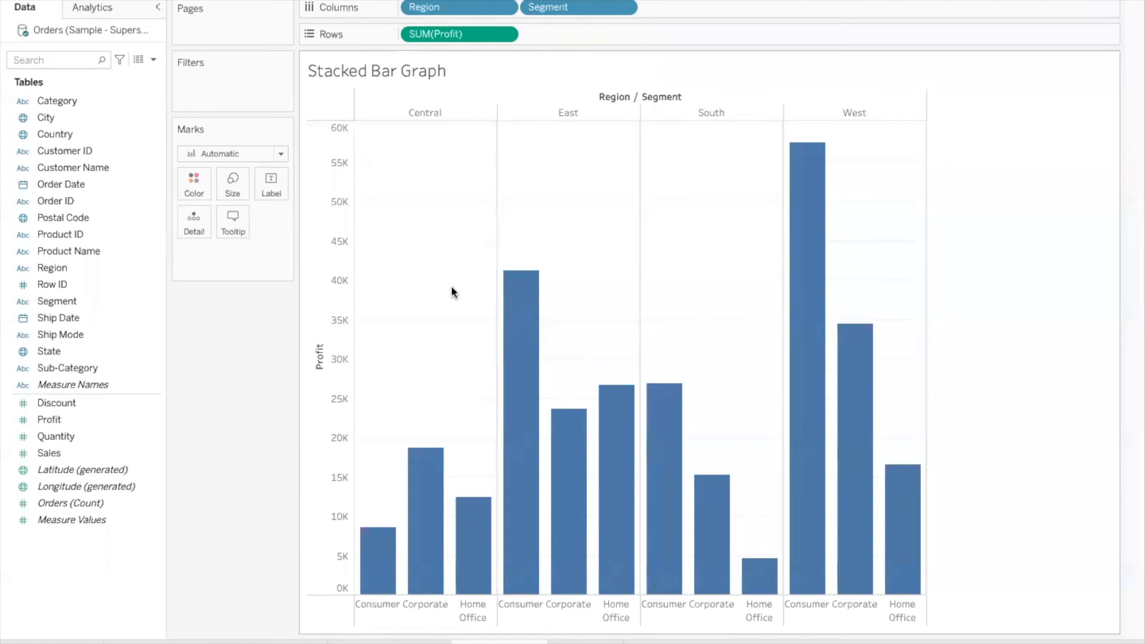
# Step: Check the combined Profit of the three Central bars and the three East bars by selecting each group, and clear the selection
pyautogui.click(438, 111)
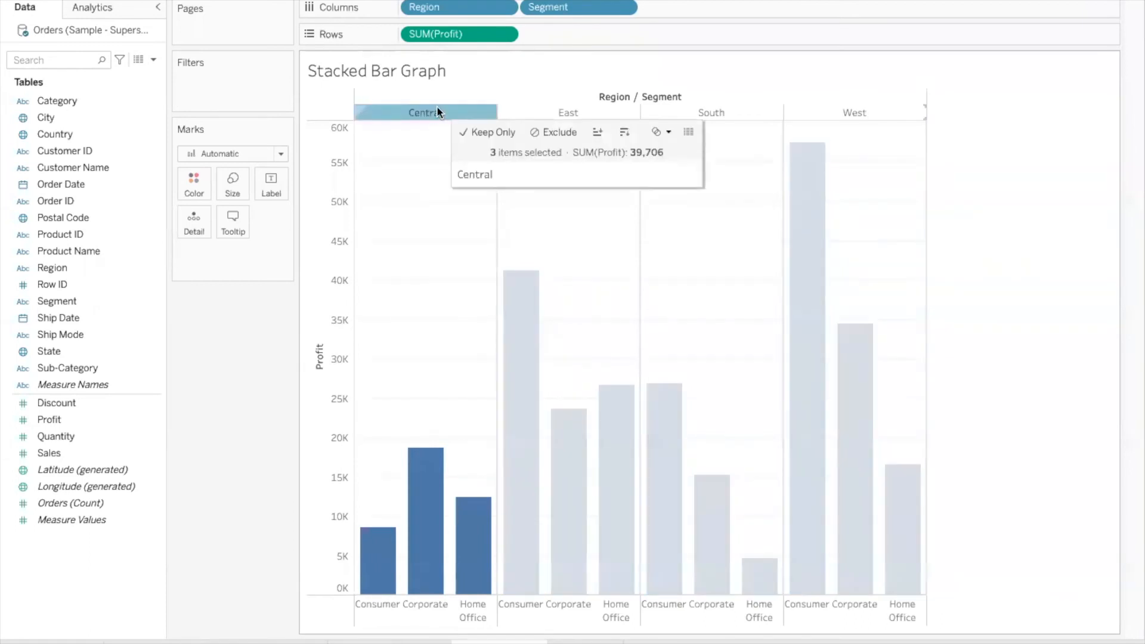
pyautogui.click(422, 354)
pyautogui.moveTo(361, 402); pyautogui.dragTo(495, 577)
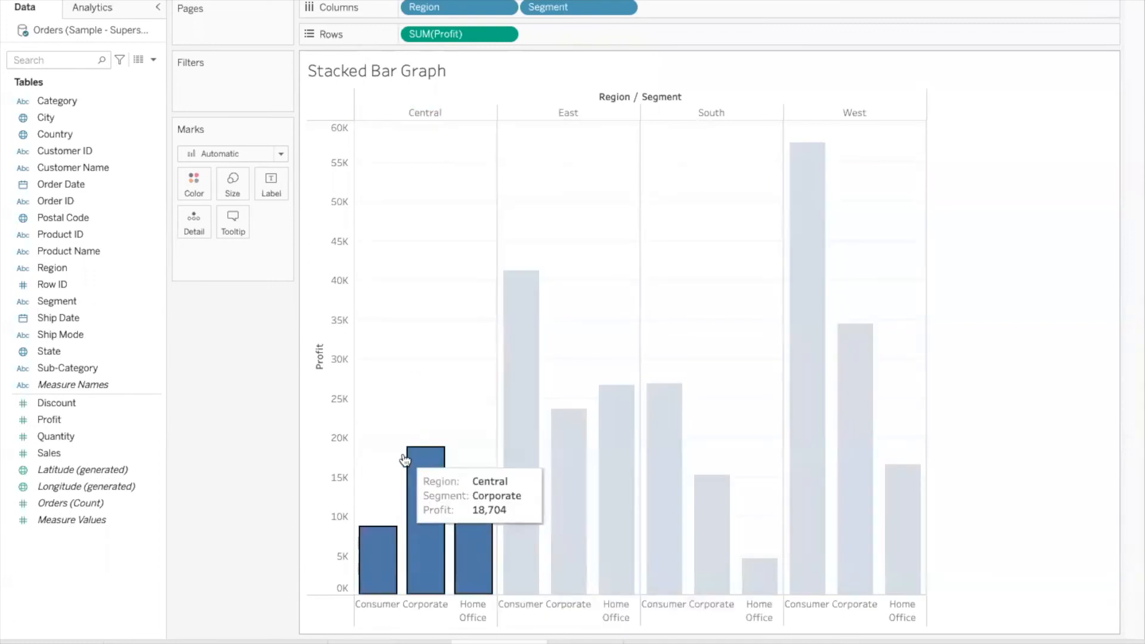
pyautogui.moveTo(415, 464)
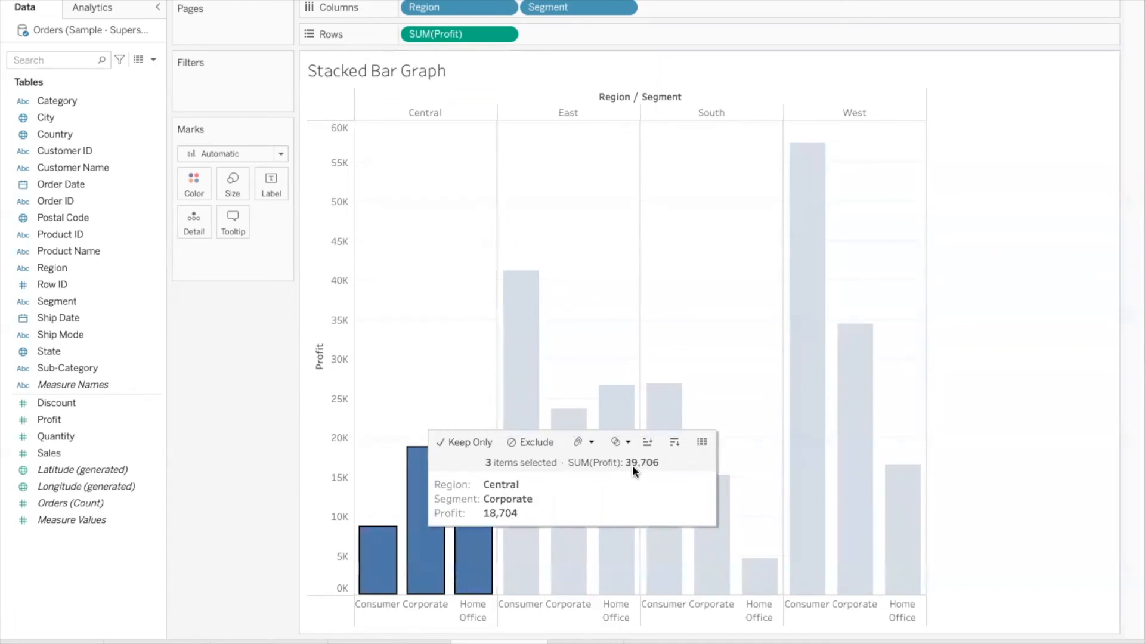
pyautogui.moveTo(512, 228); pyautogui.dragTo(620, 465)
pyautogui.moveTo(528, 308)
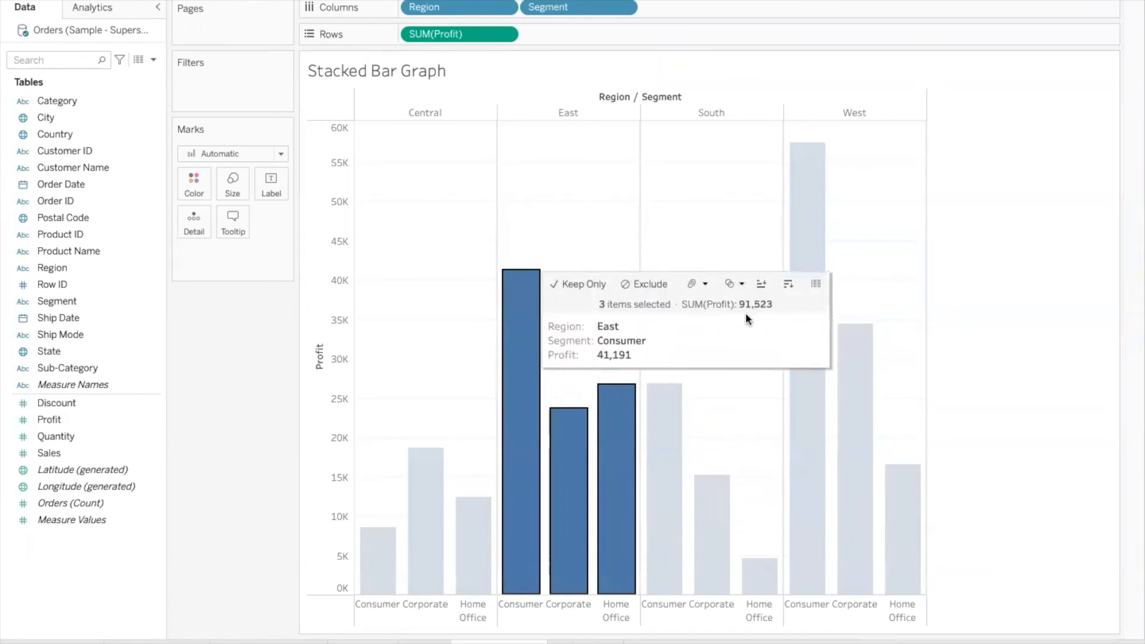
pyautogui.click(703, 209)
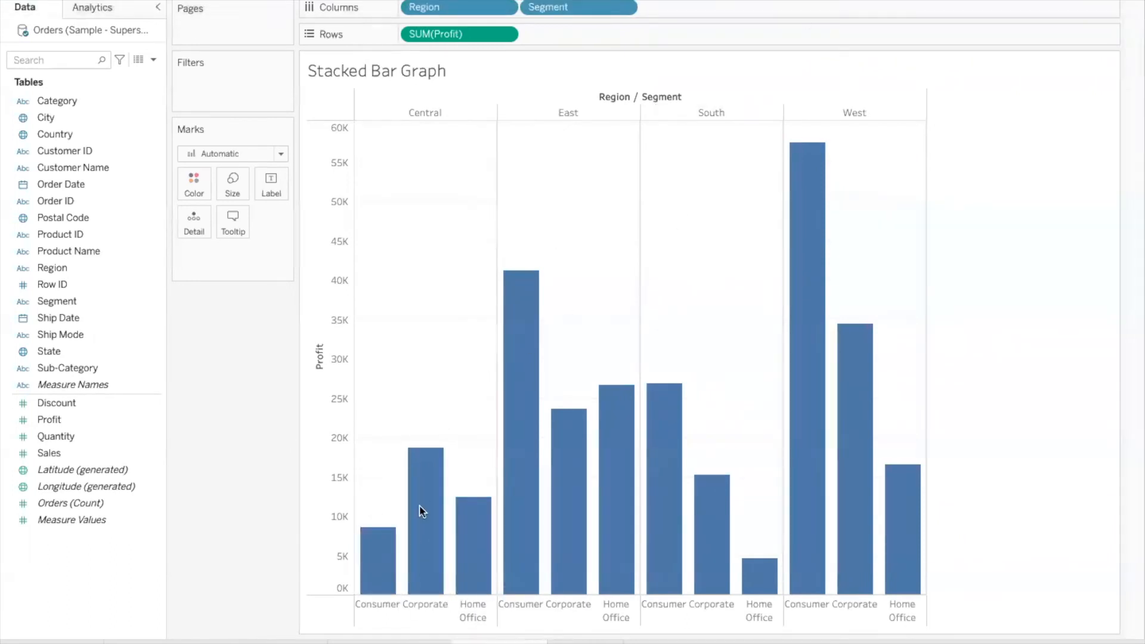
pyautogui.moveTo(432, 512)
pyautogui.mouseDown()
pyautogui.moveTo(379, 507)
pyautogui.moveTo(391, 505)
pyautogui.moveTo(440, 377)
pyautogui.moveTo(408, 400)
pyautogui.moveTo(421, 372)
pyautogui.mouseUp()
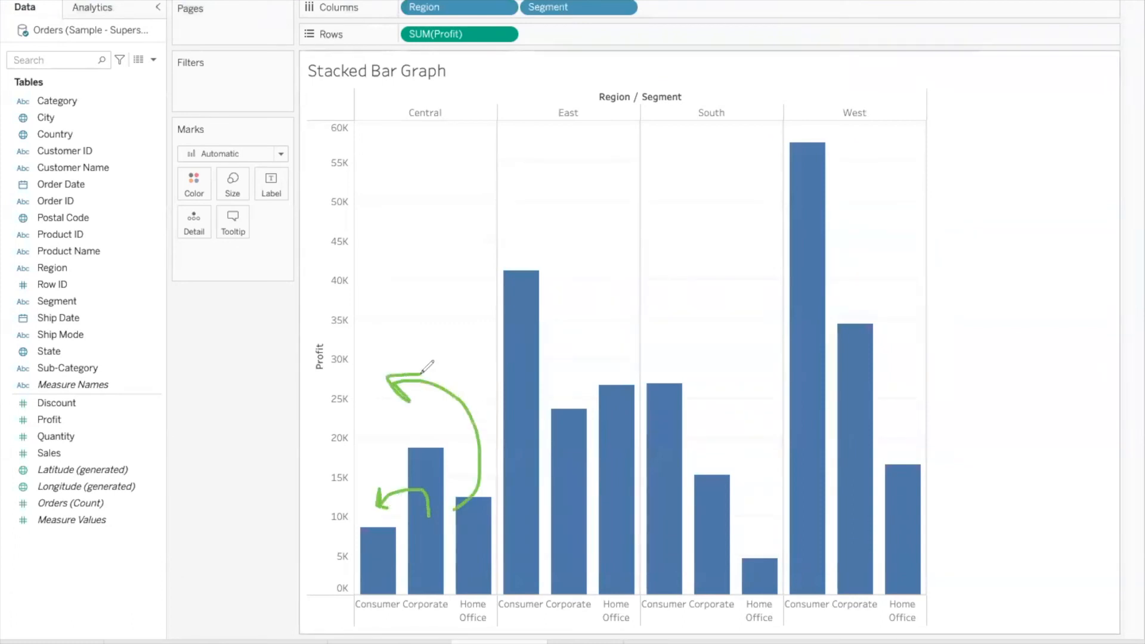
pyautogui.moveTo(420, 524)
pyautogui.mouseDown()
pyautogui.moveTo(425, 500)
pyautogui.moveTo(379, 504)
pyautogui.mouseUp()
pyautogui.moveTo(460, 508)
pyautogui.mouseDown()
pyautogui.moveTo(490, 448)
pyautogui.moveTo(399, 381)
pyautogui.moveTo(420, 361)
pyautogui.mouseUp()
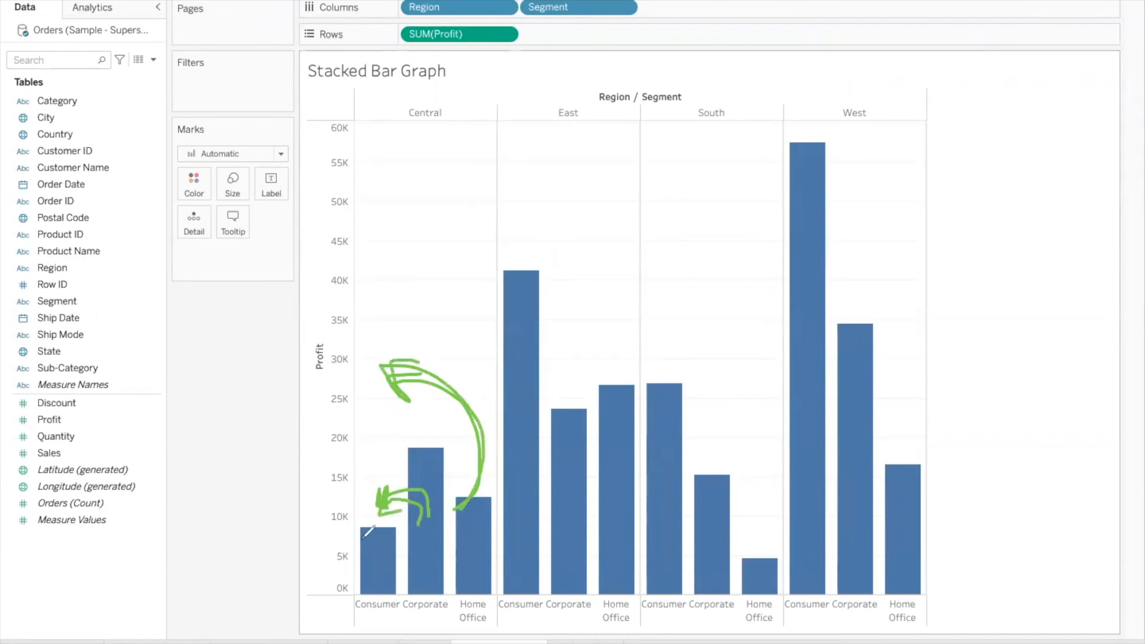
pyautogui.moveTo(362, 531)
pyautogui.mouseDown()
pyautogui.moveTo(366, 318)
pyautogui.moveTo(398, 316)
pyautogui.moveTo(357, 289)
pyautogui.moveTo(392, 292)
pyautogui.moveTo(396, 547)
pyautogui.moveTo(405, 524)
pyautogui.mouseUp()
pyautogui.moveTo(315, 377); pyautogui.dragTo(410, 375)
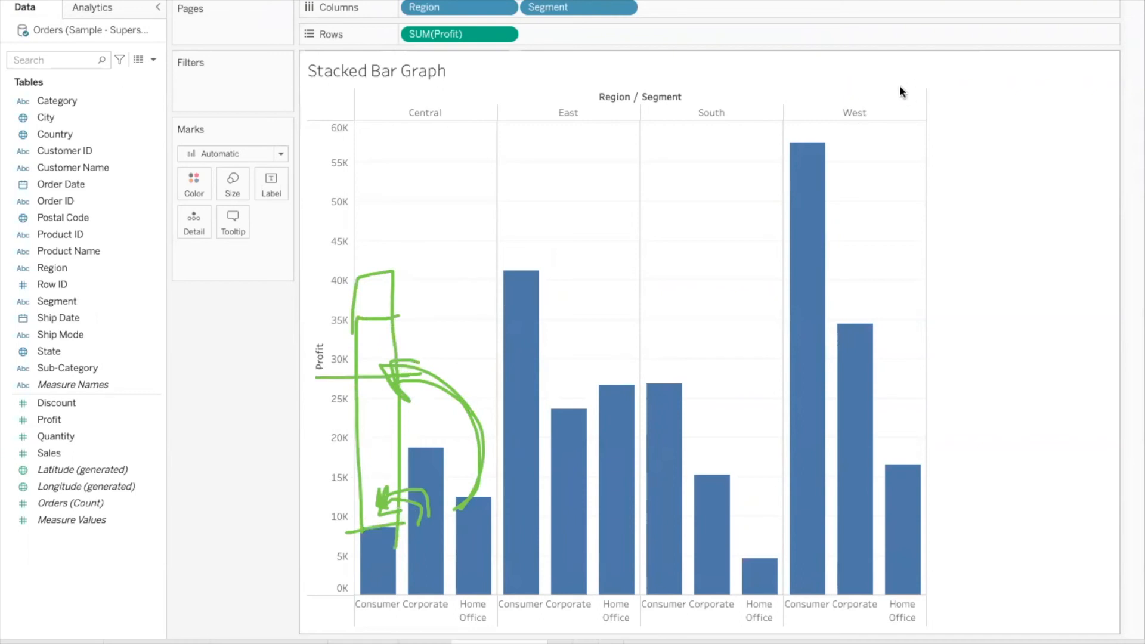
# Step: Remove Segment from the columns and color the region bars by Segment to stack them
pyautogui.press('e')
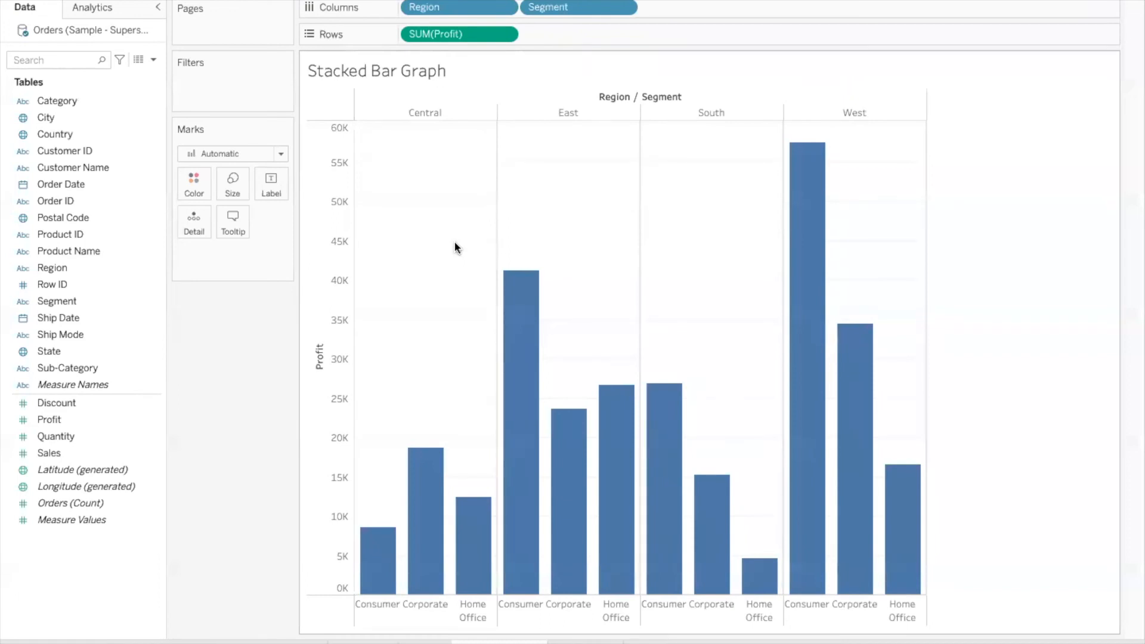
pyautogui.moveTo(572, 7); pyautogui.dragTo(203, 406)
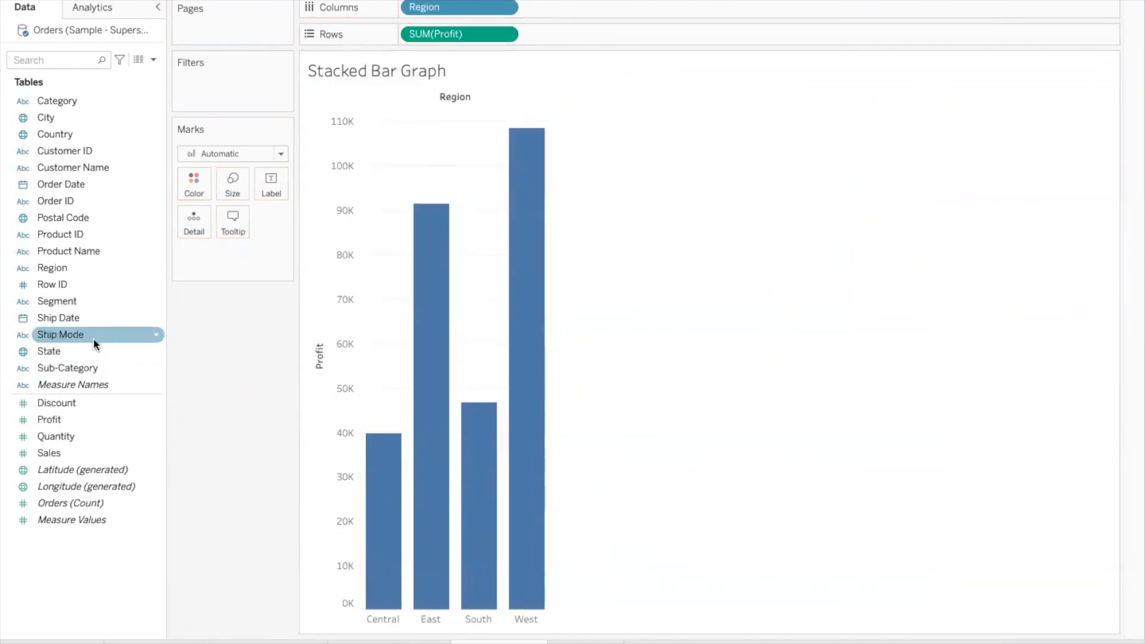
pyautogui.moveTo(54, 302); pyautogui.dragTo(192, 187)
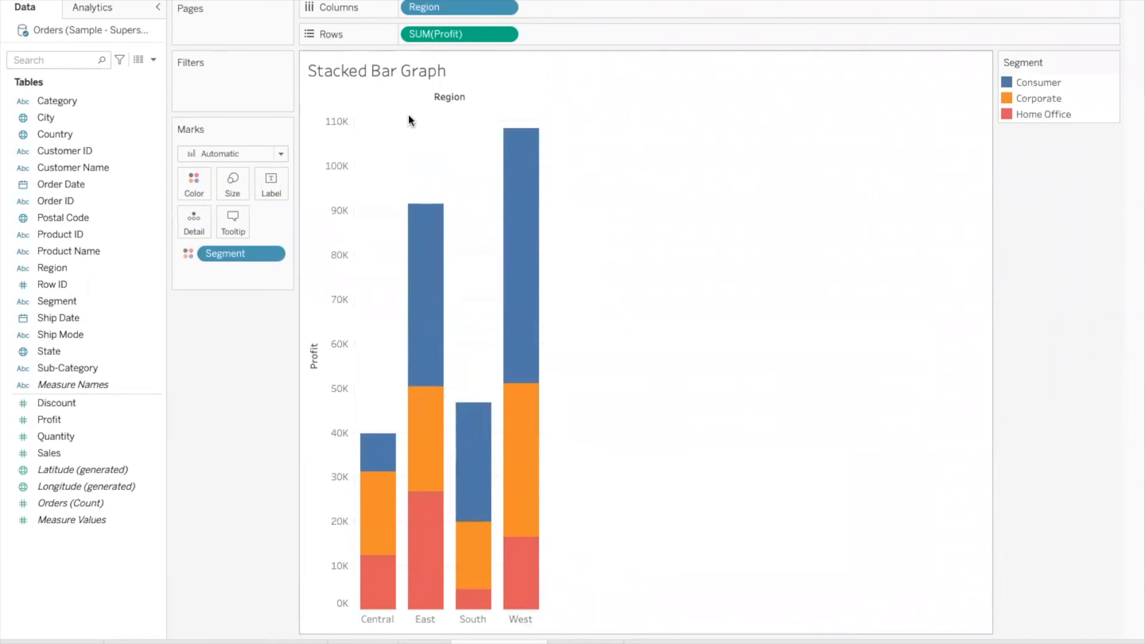
# Step: Inspect the Profit of the Consumer, Corporate and Home Office segments in the stacked West bar
pyautogui.moveTo(536, 129)
pyautogui.moveTo(534, 244)
pyautogui.moveTo(533, 450)
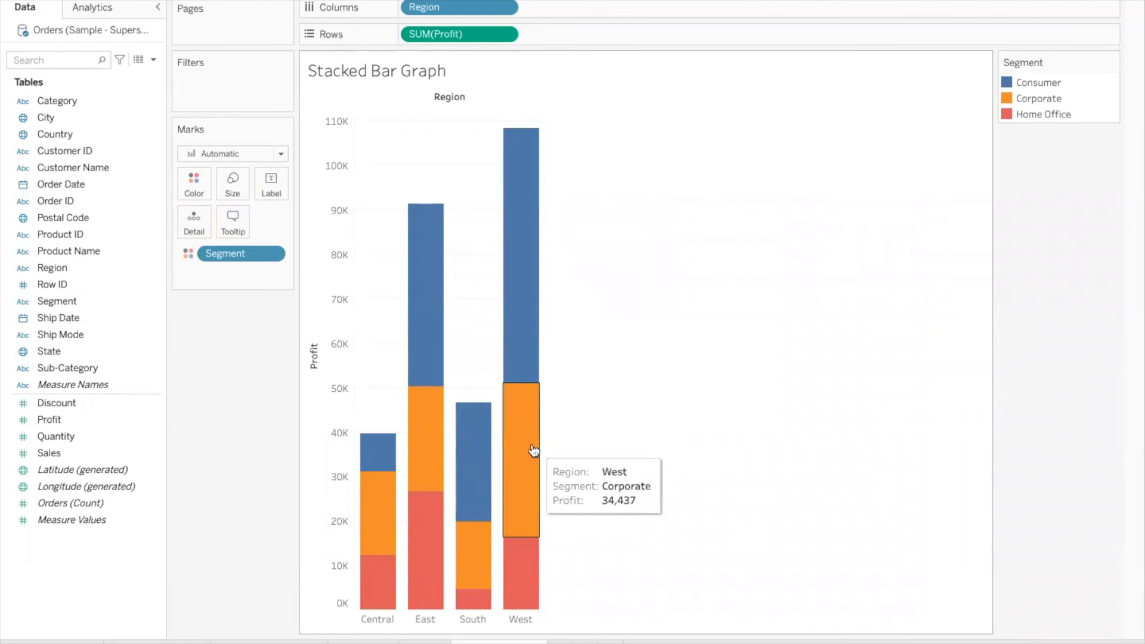
pyautogui.moveTo(534, 574)
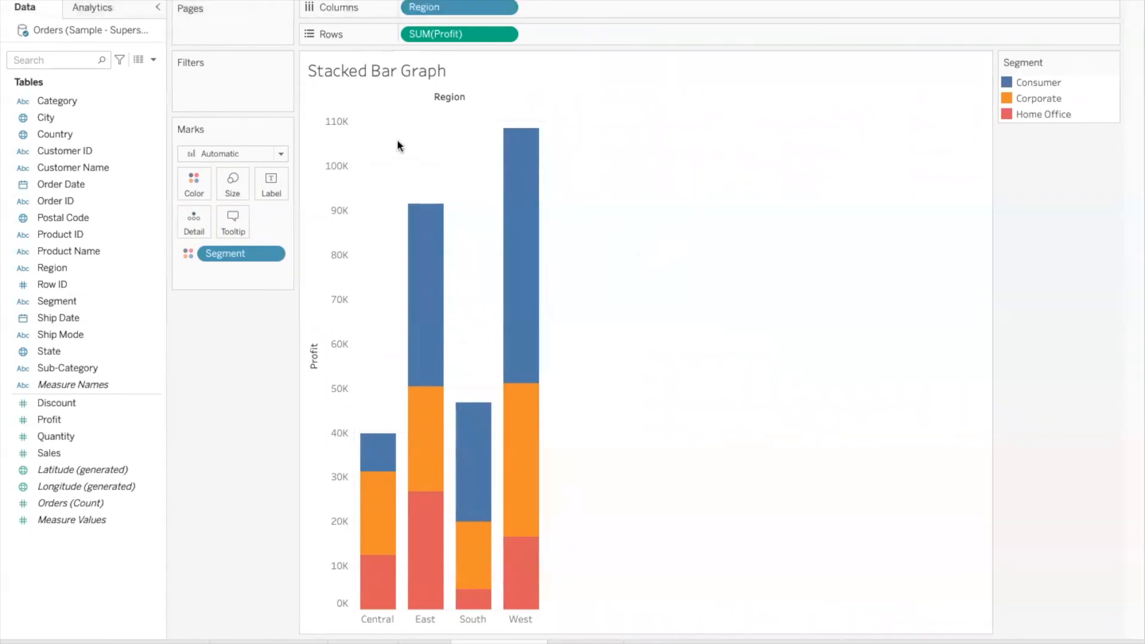
pyautogui.moveTo(336, 128)
pyautogui.mouseDown()
pyautogui.moveTo(559, 130)
pyautogui.moveTo(618, 553)
pyautogui.mouseUp()
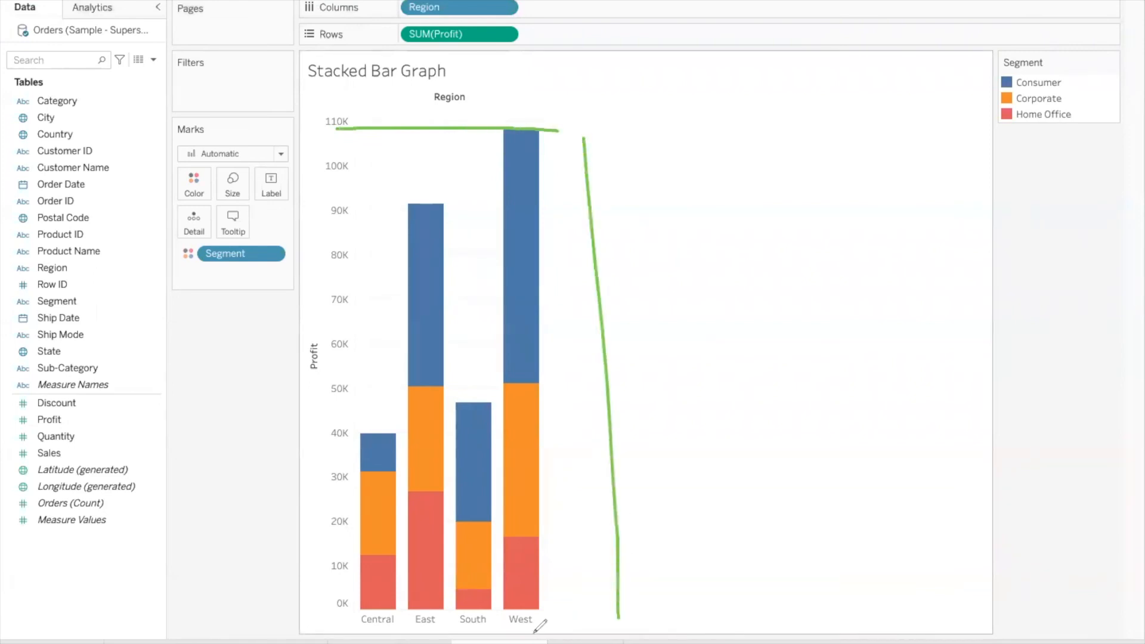
pyautogui.moveTo(542, 623)
pyautogui.mouseDown()
pyautogui.moveTo(546, 614)
pyautogui.moveTo(498, 632)
pyautogui.moveTo(542, 633)
pyautogui.mouseUp()
pyautogui.moveTo(493, 543); pyautogui.dragTo(569, 525)
pyautogui.moveTo(480, 385); pyautogui.dragTo(563, 375)
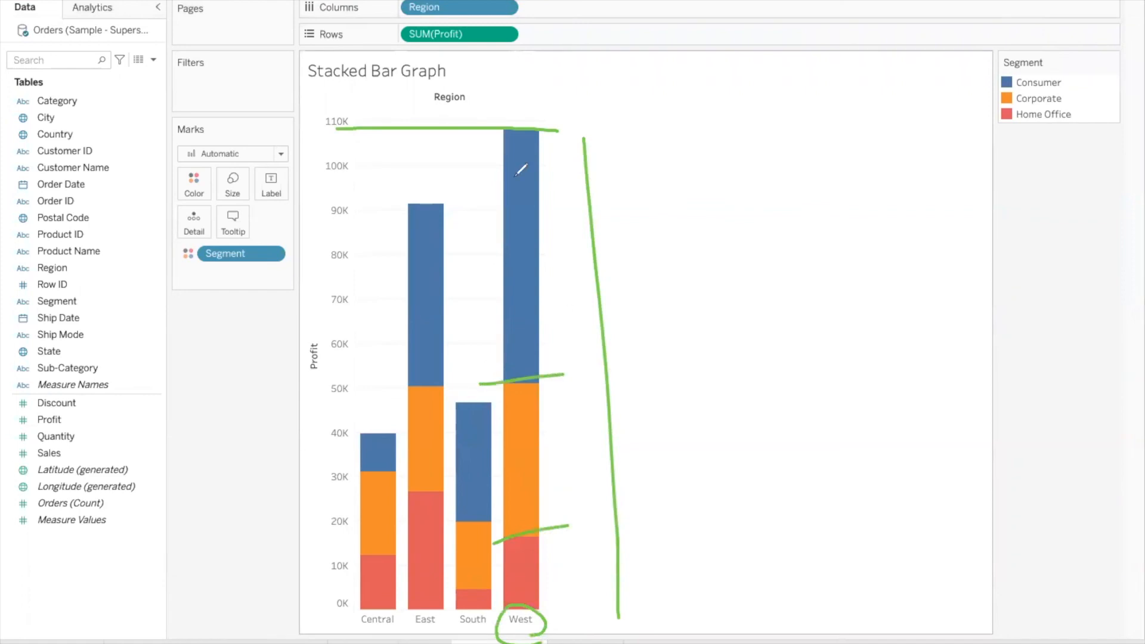
pyautogui.moveTo(480, 132); pyautogui.dragTo(578, 121)
pyautogui.moveTo(1088, 92); pyautogui.dragTo(1129, 62)
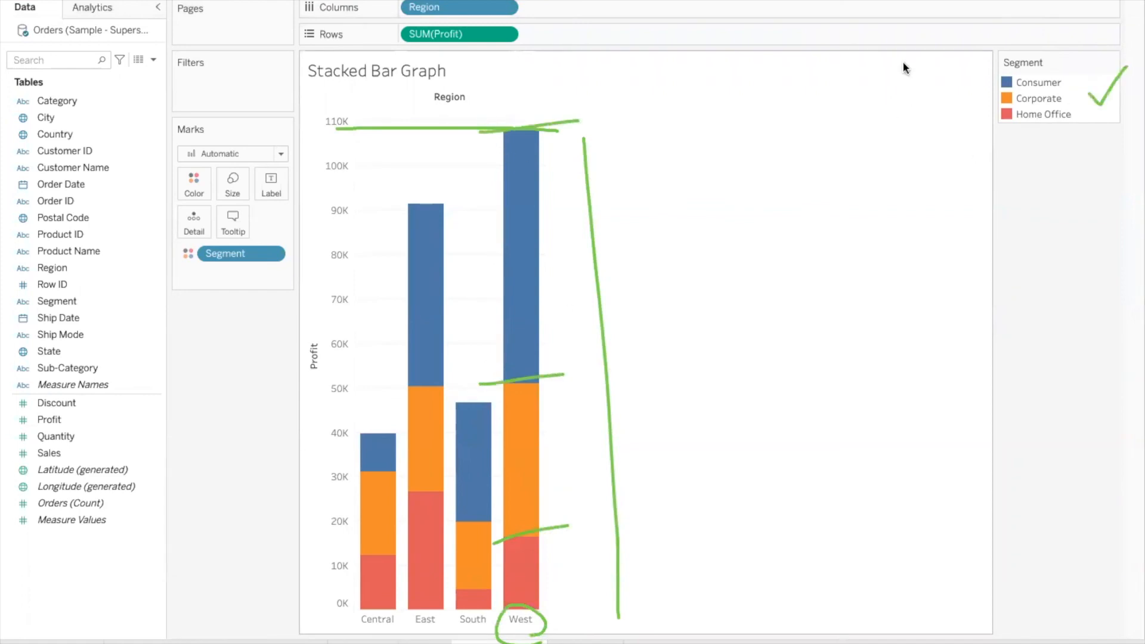
pyautogui.click(903, 96)
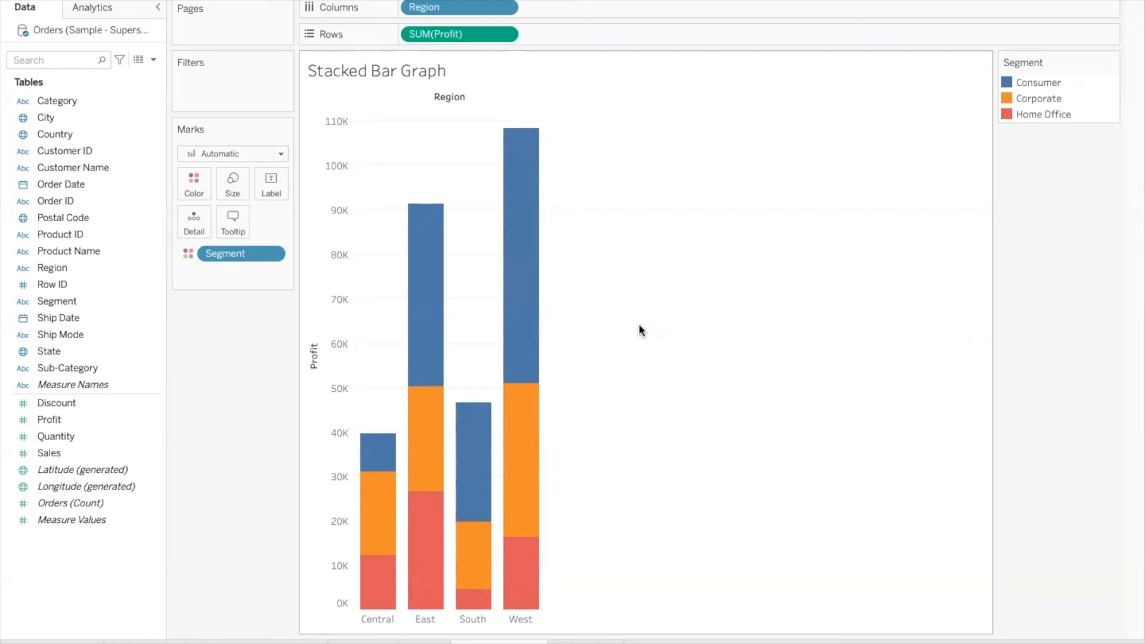
# Step: Show mark labels with the Profit value on all segments of the stacked bars
pyautogui.click(270, 184)
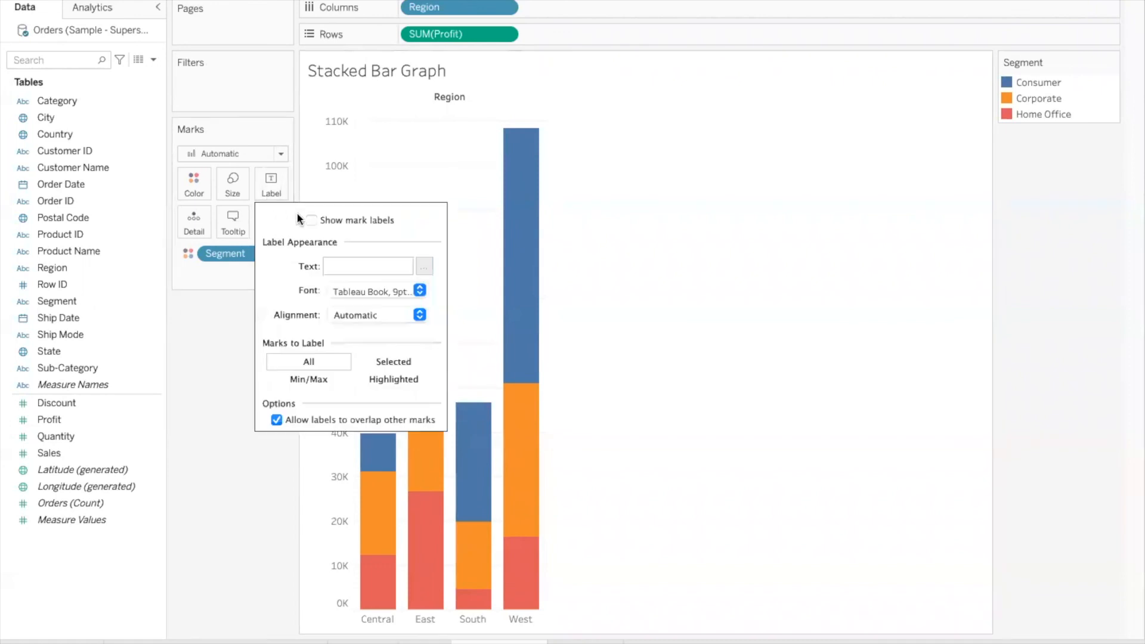
pyautogui.click(308, 219)
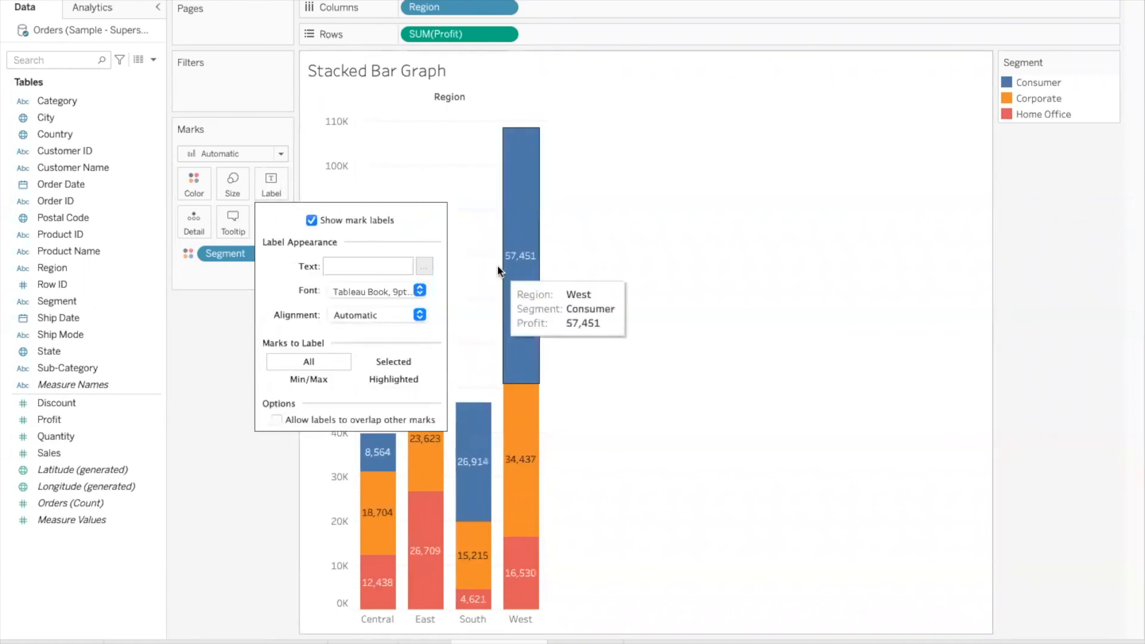
pyautogui.click(583, 249)
pyautogui.moveTo(535, 276)
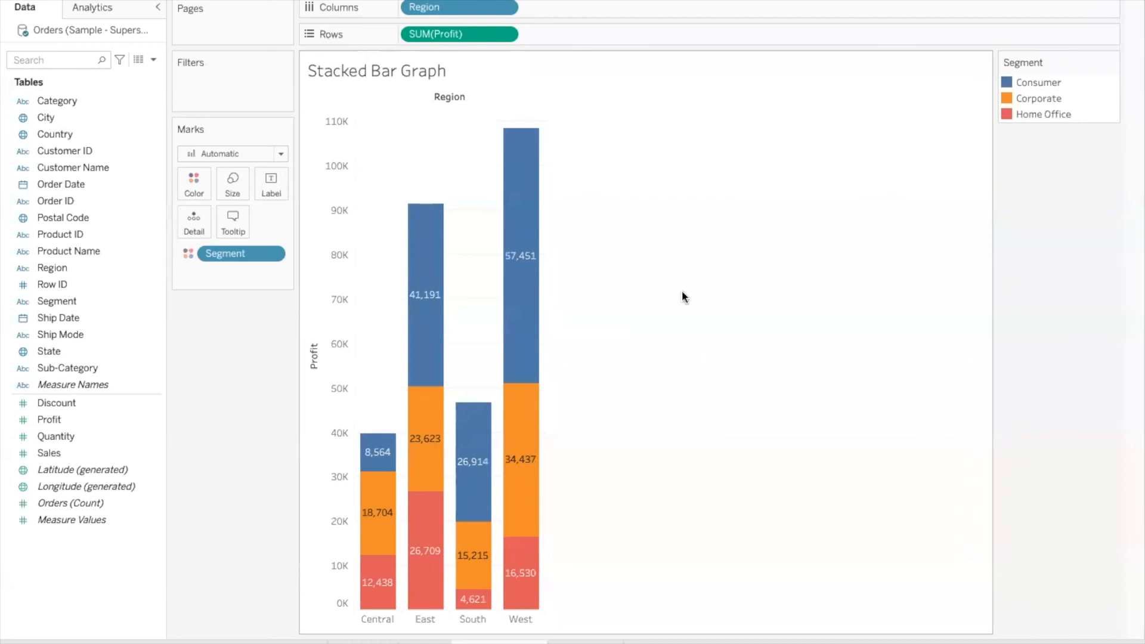
pyautogui.moveTo(536, 422)
# Step: Switch to the presentation slide show and advance to the Stacked Bar Graph slide, bringing up its example chart
pyautogui.press('super+Tab')
pyautogui.press('super+Tab')
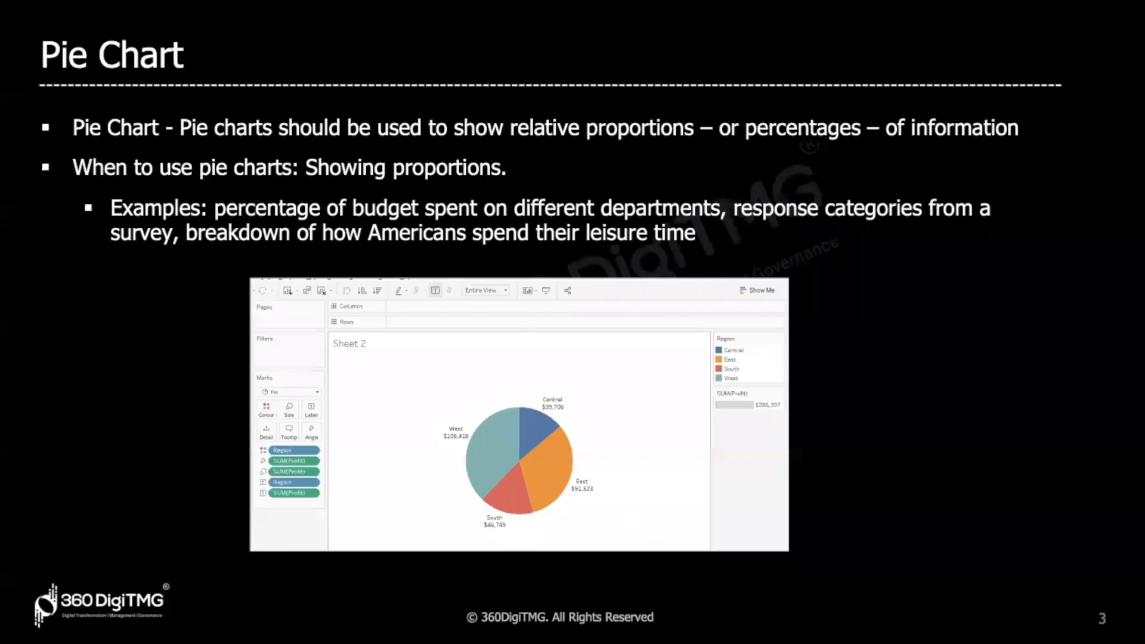
pyautogui.click(878, 363)
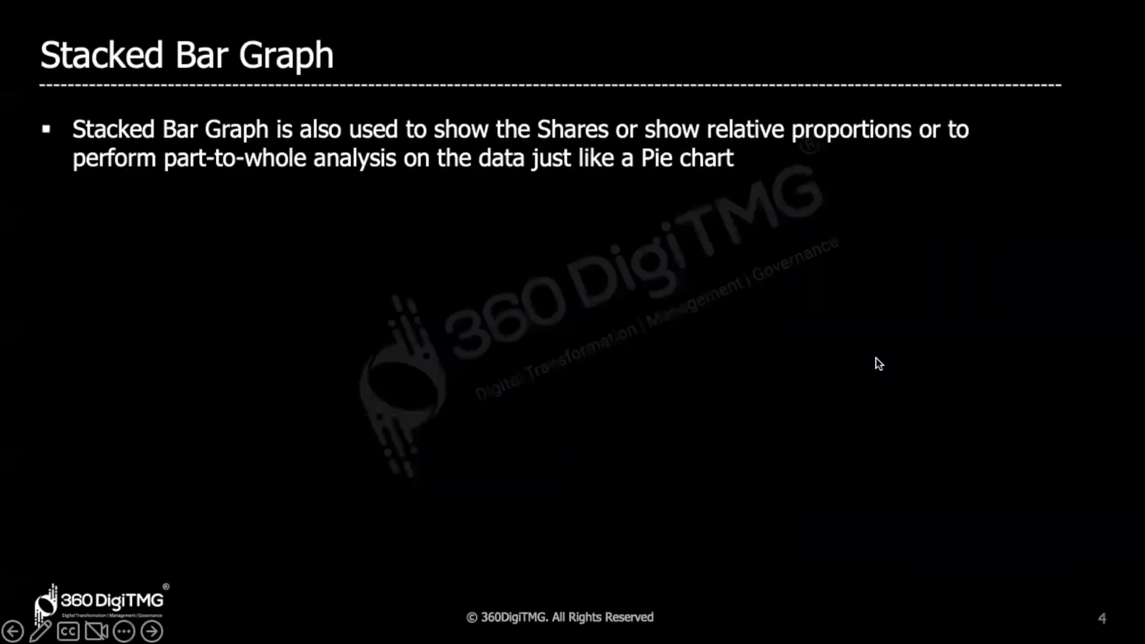
pyautogui.click(879, 363)
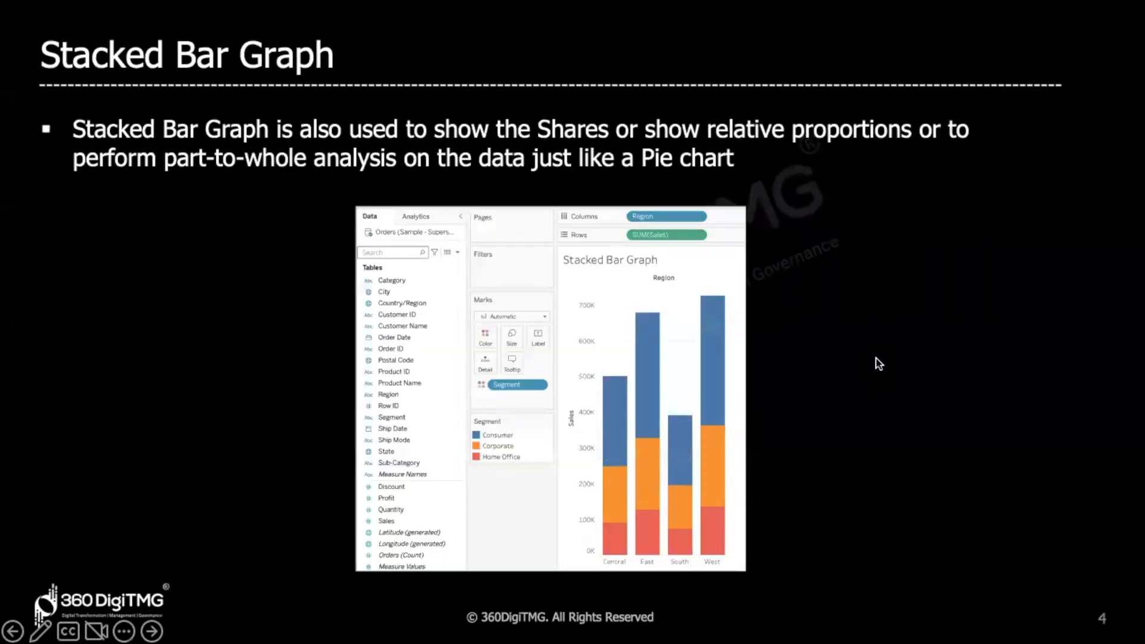